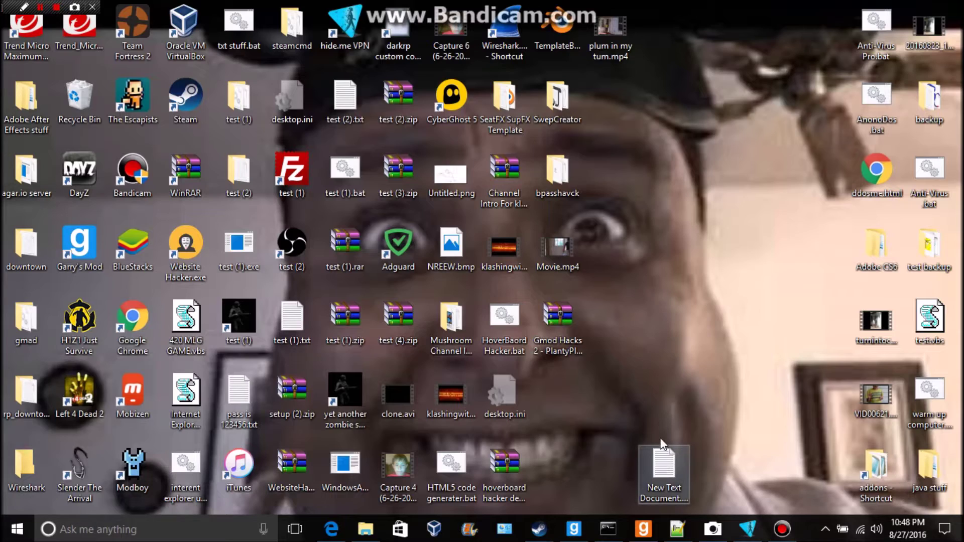
# - Back in the browser, open the How To Install Custom Maps video from the channel's video list
pyautogui.click(346, 533)
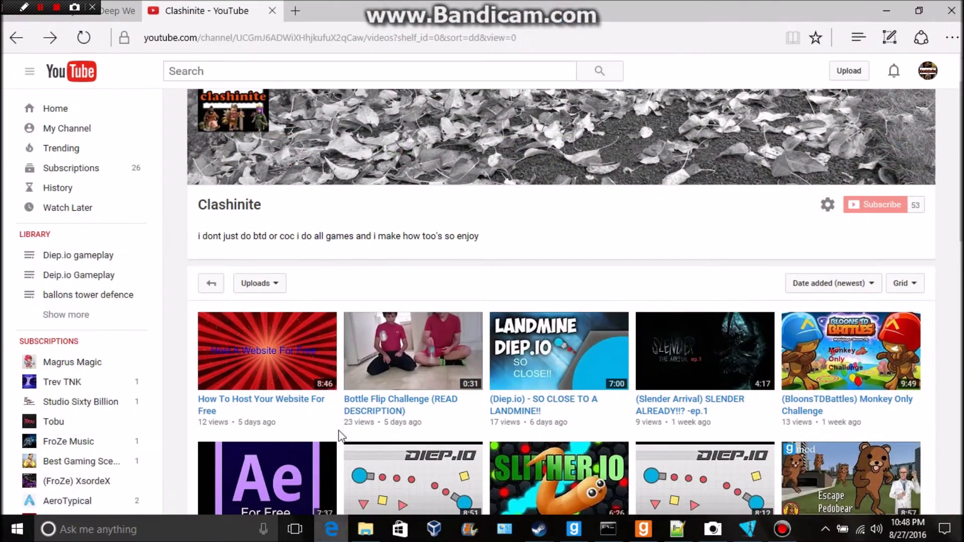
pyautogui.scroll(-8, 367, 312)
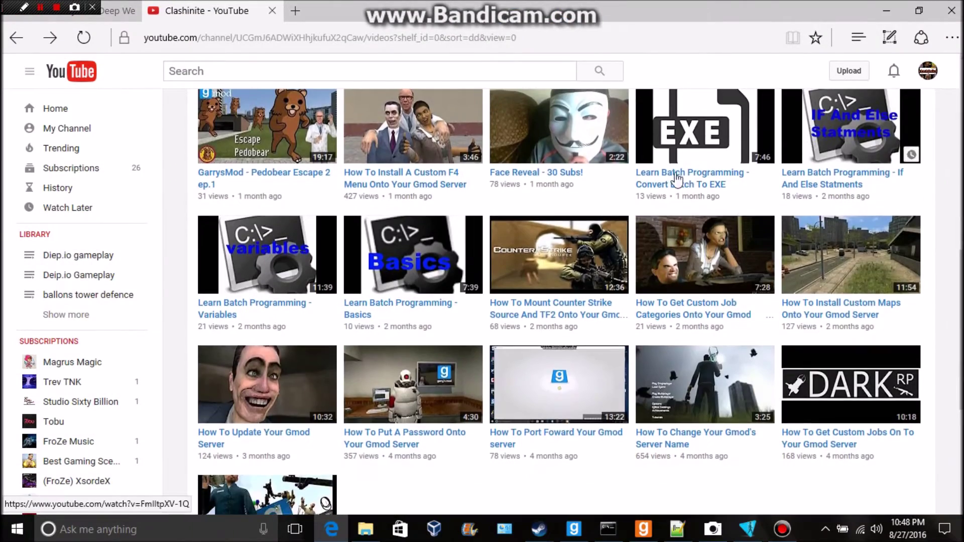
pyautogui.click(377, 181)
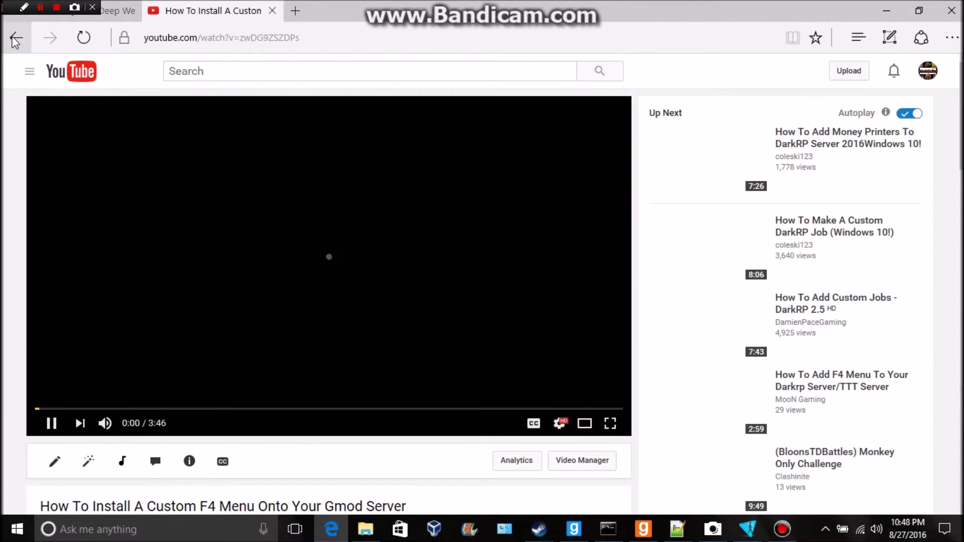
pyautogui.click(15, 39)
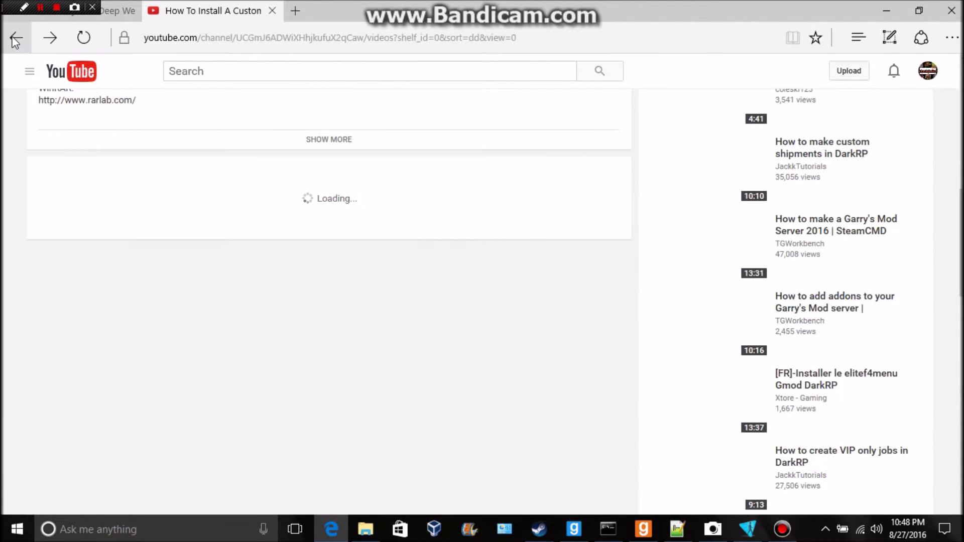
pyautogui.click(827, 312)
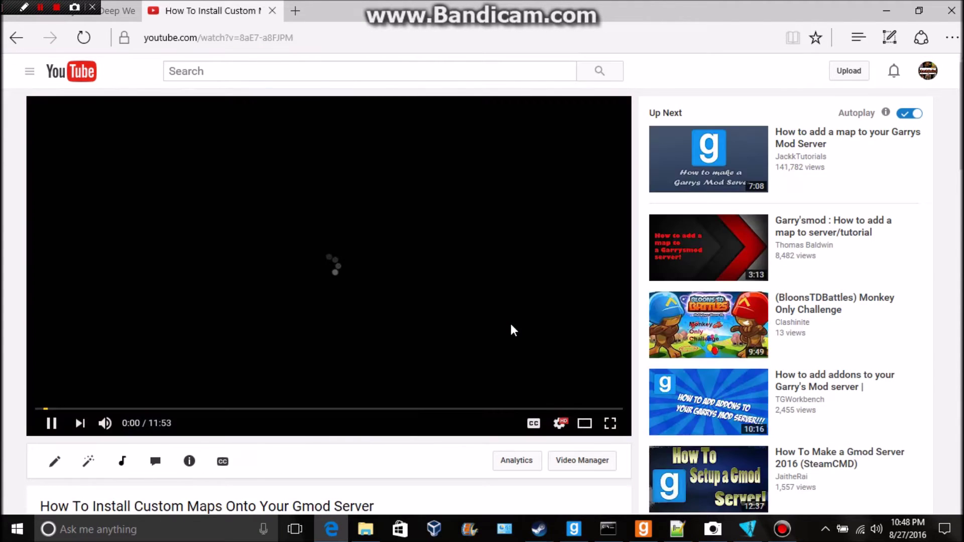
# - Scroll to the custom loading screen request in the comments and open the commenter's Tektik channel
pyautogui.scroll(-6, 269, 398)
pyautogui.scroll(-2, 286, 360)
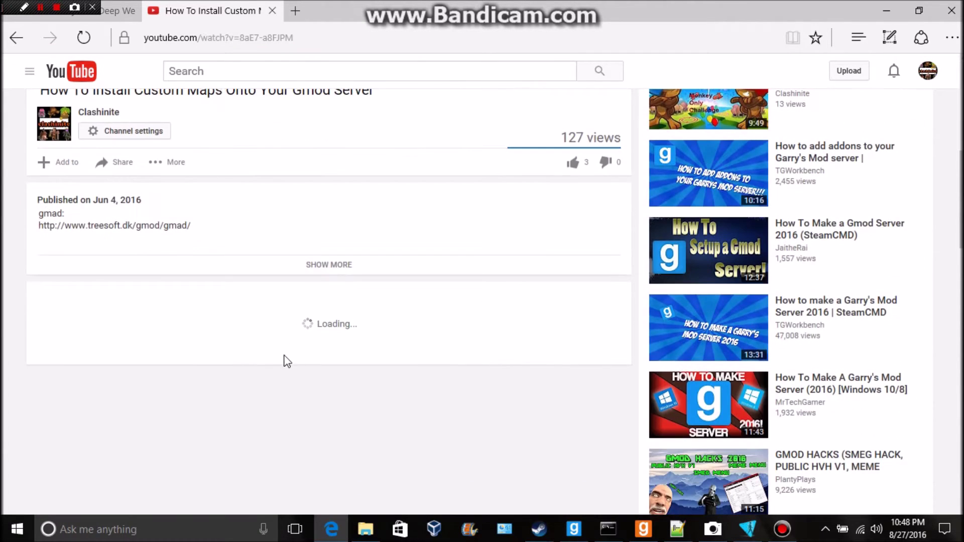
pyautogui.scroll(-3, 316, 362)
pyautogui.scroll(-9, 311, 360)
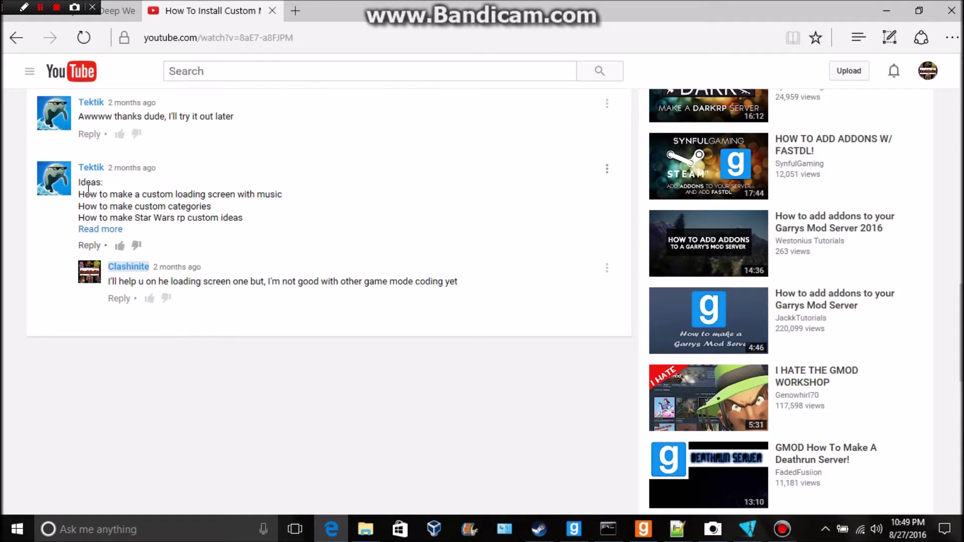
pyautogui.moveTo(69, 211); pyautogui.dragTo(177, 218)
pyautogui.click(162, 206)
pyautogui.moveTo(79, 194); pyautogui.dragTo(283, 195)
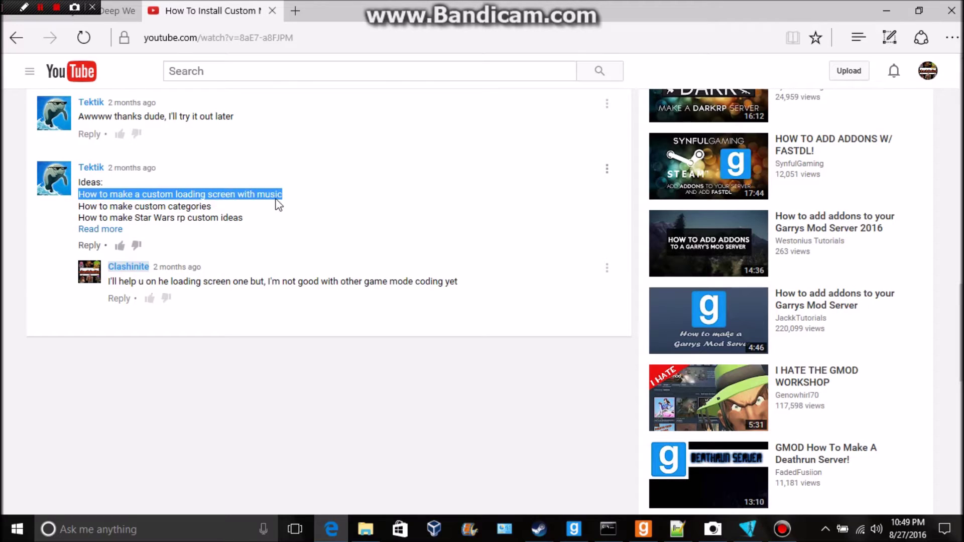
pyautogui.click(230, 232)
pyautogui.moveTo(93, 170)
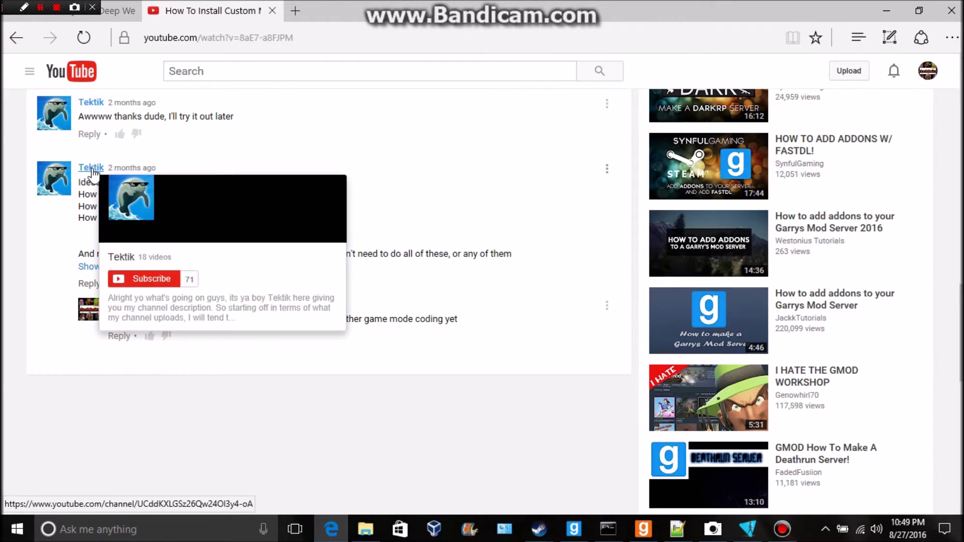
pyautogui.click(92, 170)
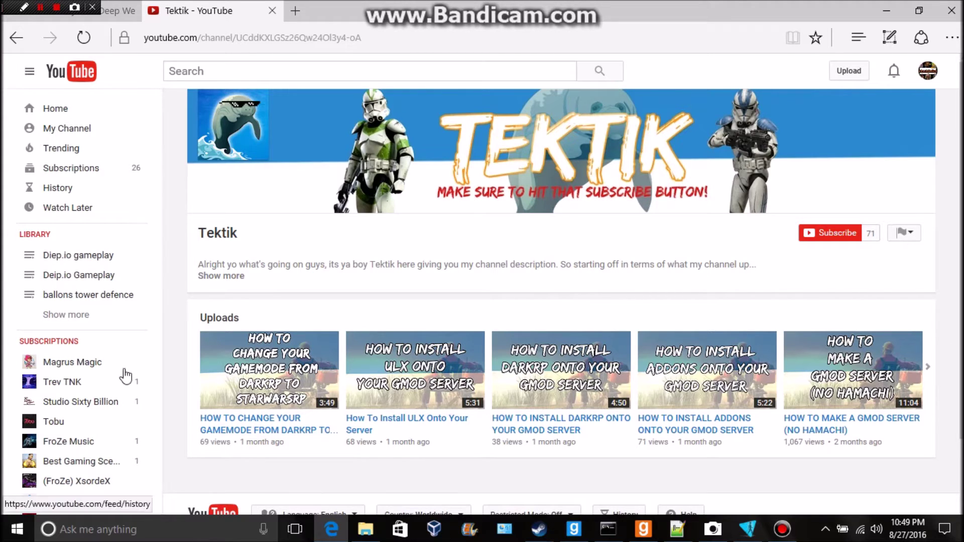
# - Return from the Tektik channel to the How To Install Custom Maps video
pyautogui.moveTo(196, 447); pyautogui.dragTo(204, 446)
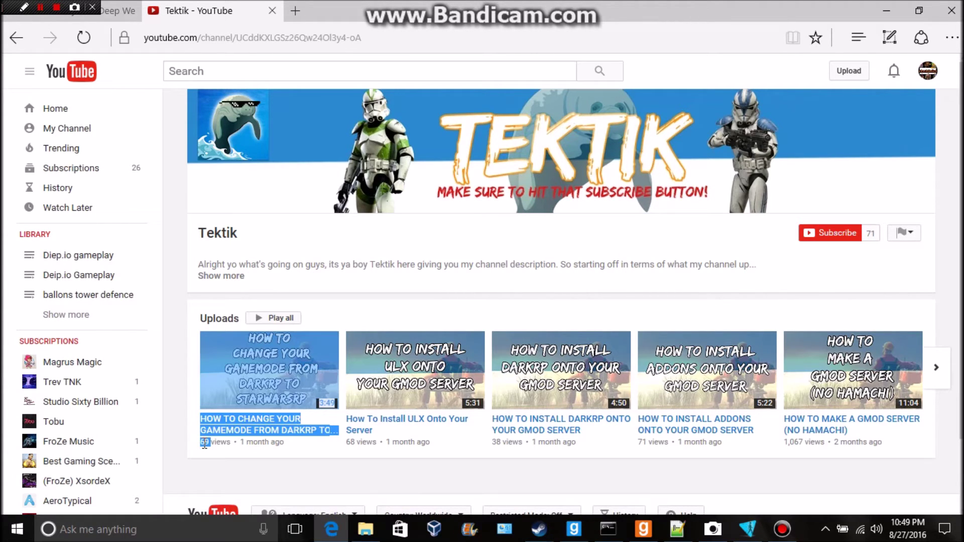
pyautogui.click(210, 459)
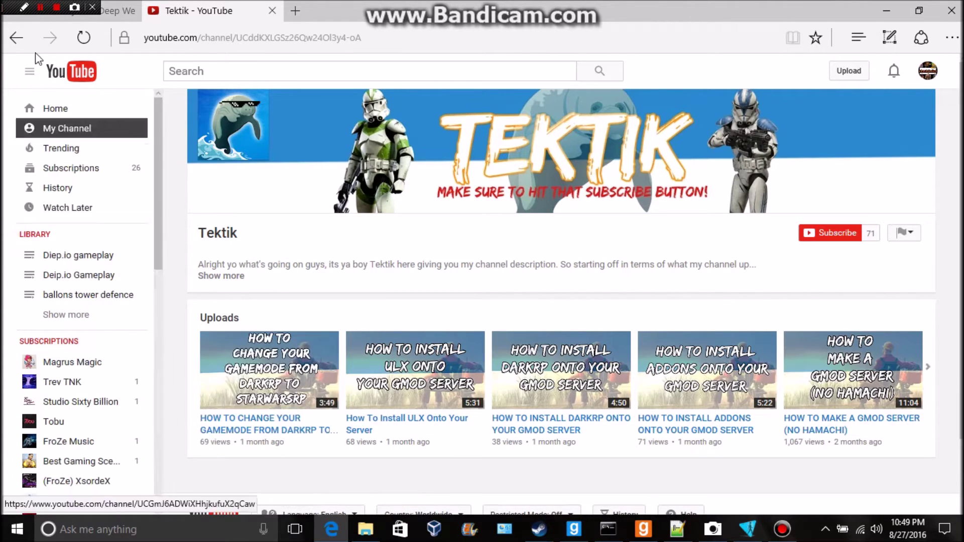
pyautogui.click(50, 38)
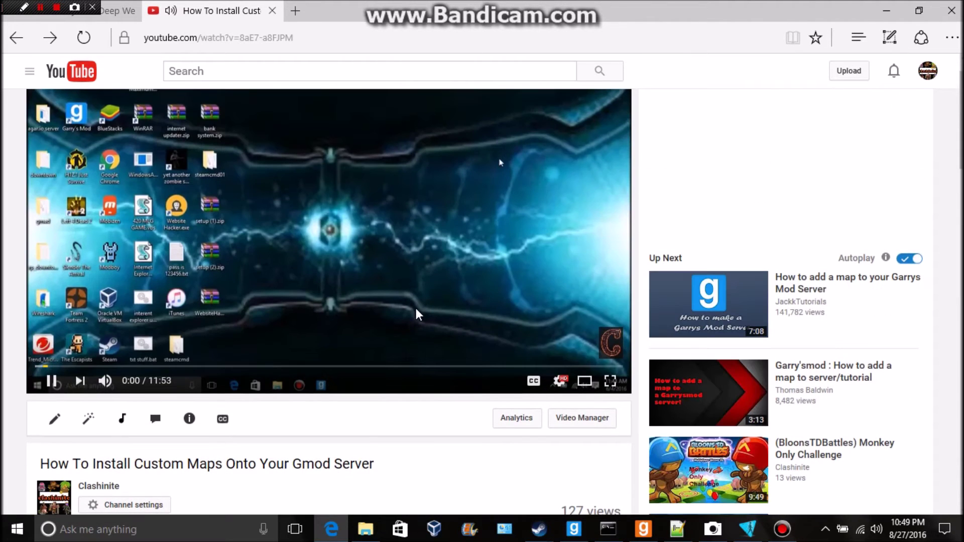
# - Scroll the comments to Tektik's ideas list and the owner's loading screen reply
pyautogui.scroll(-8, 396, 322)
pyautogui.scroll(-11, 396, 340)
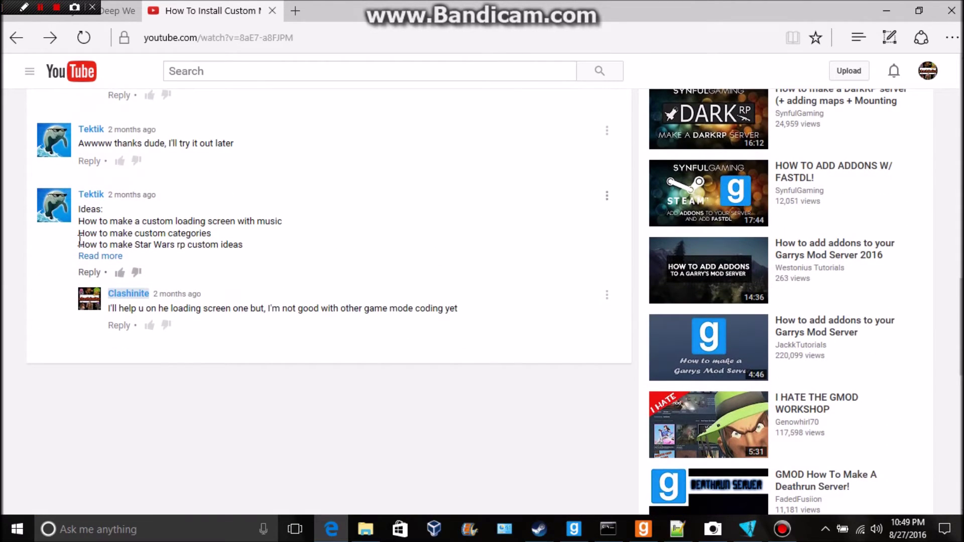
pyautogui.moveTo(116, 249); pyautogui.dragTo(221, 251)
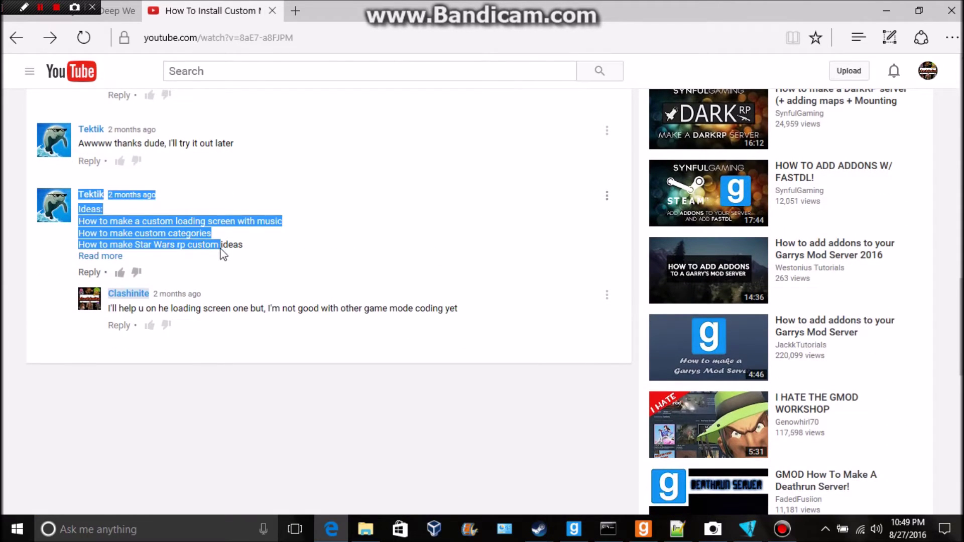
pyautogui.click(251, 280)
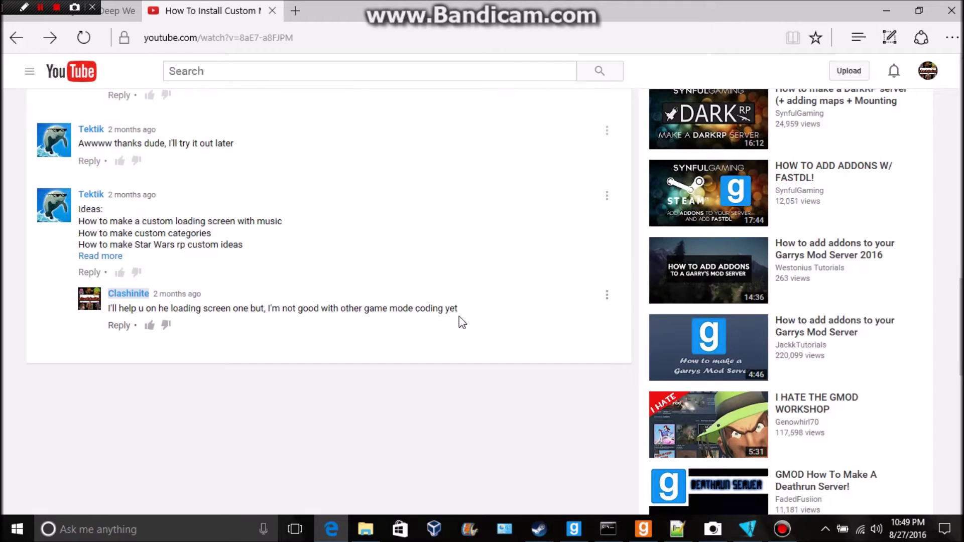
pyautogui.scroll(5, 459, 316)
pyautogui.scroll(9, 459, 316)
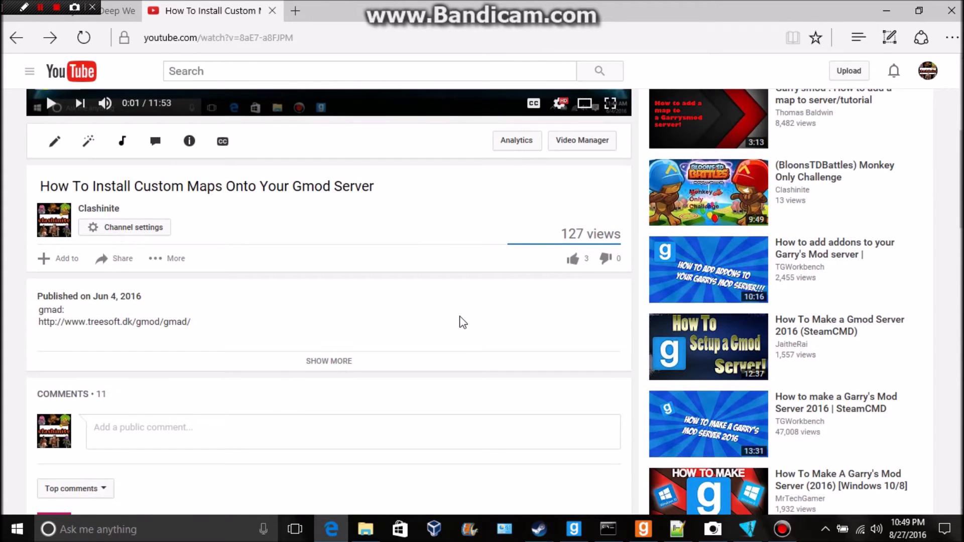
pyautogui.scroll(4, 462, 321)
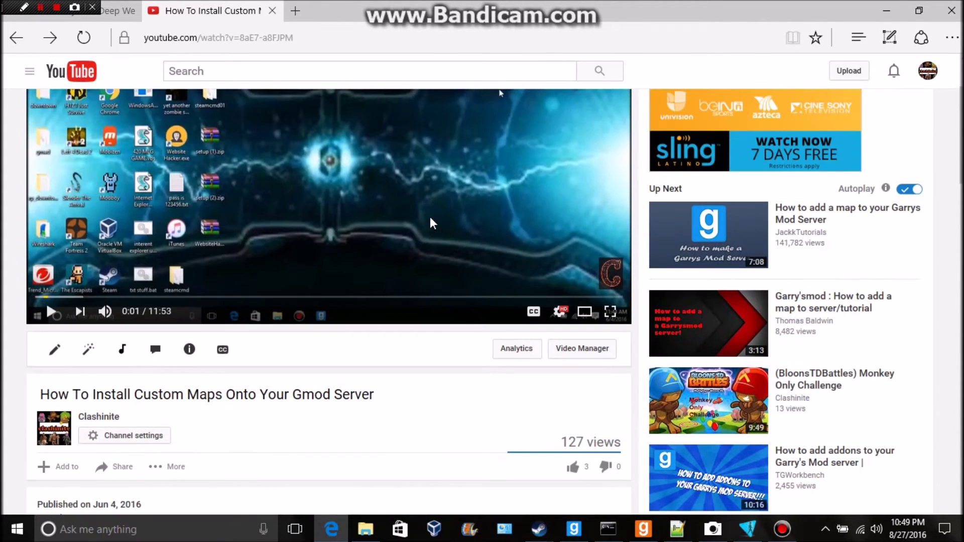
pyautogui.scroll(-18, 321, 277)
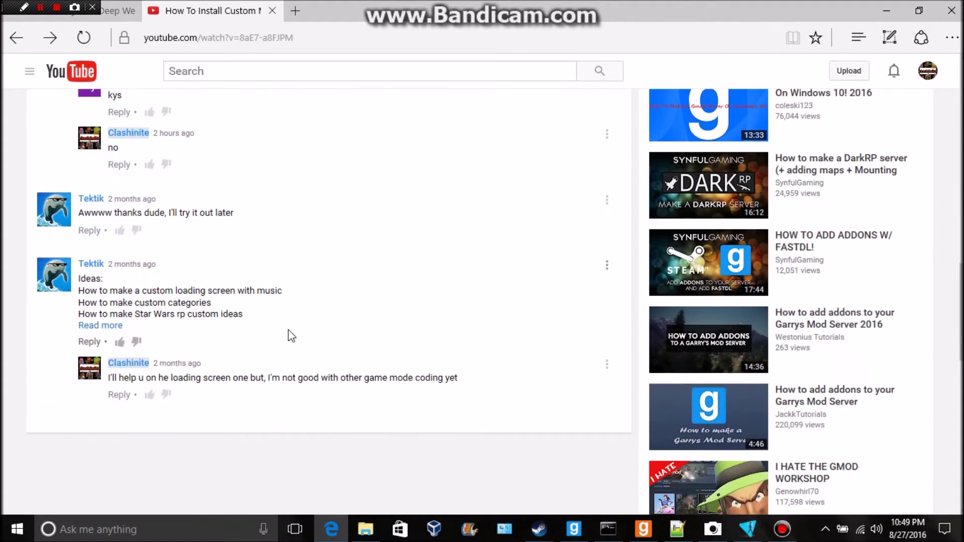
# - Load thecodingbeast.com in a new Edge tab
pyautogui.click(296, 11)
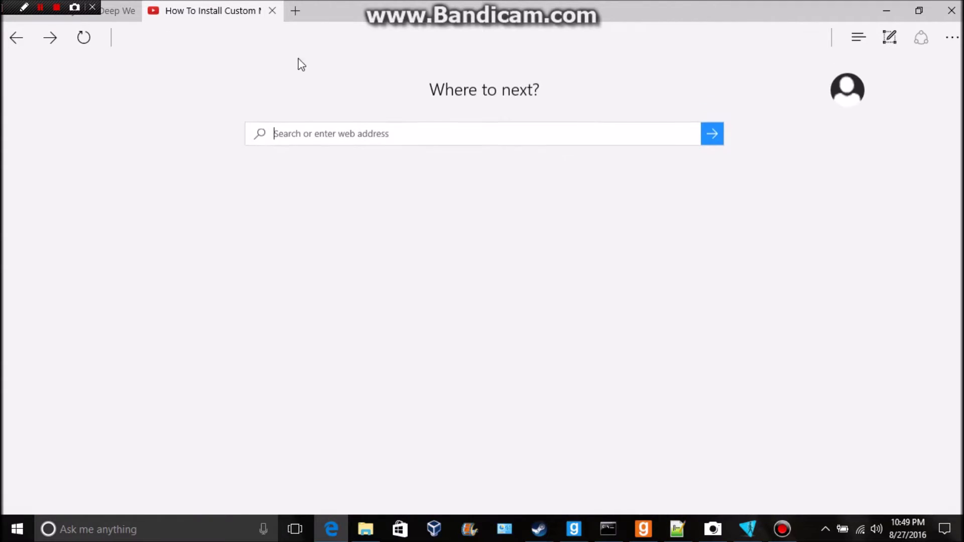
pyautogui.write('code')
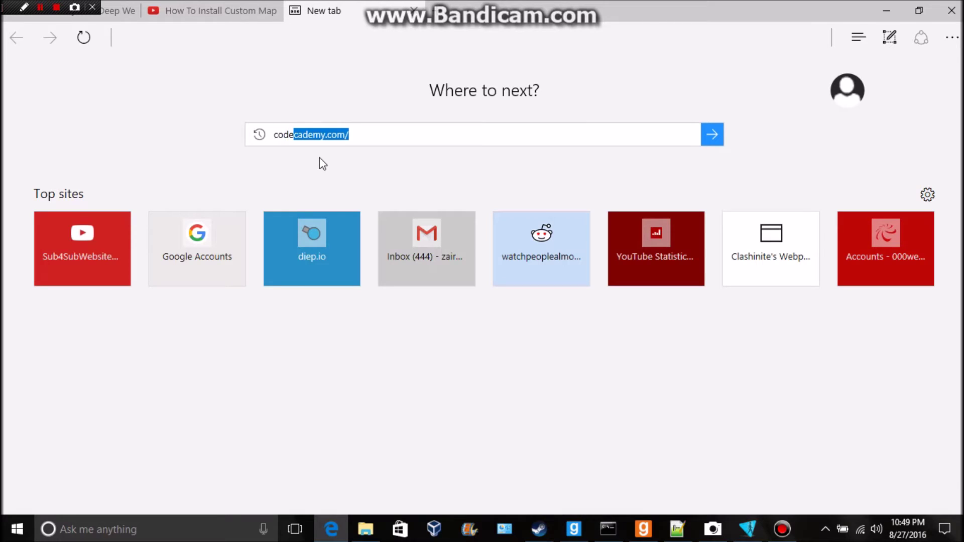
pyautogui.press('BackSpace')
pyautogui.press('BackSpace')
pyautogui.press('BackSpace')
pyautogui.press('BackSpace')
pyautogui.press('BackSpace')
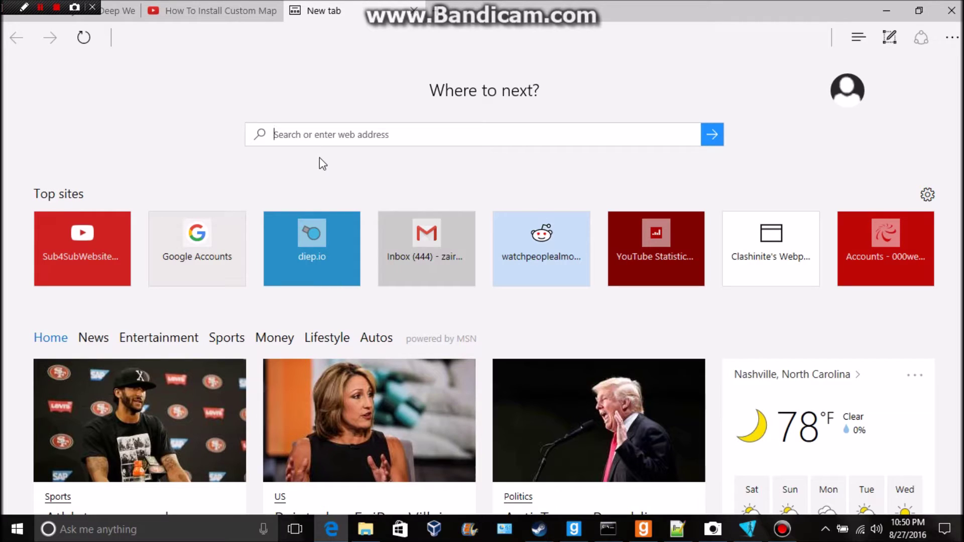
pyautogui.write('thecodi')
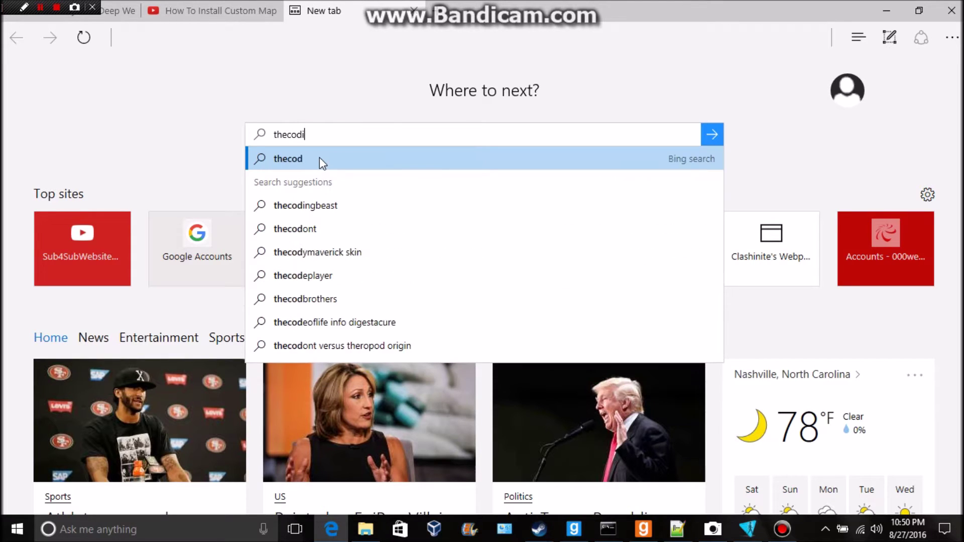
pyautogui.write('ngbeast.co')
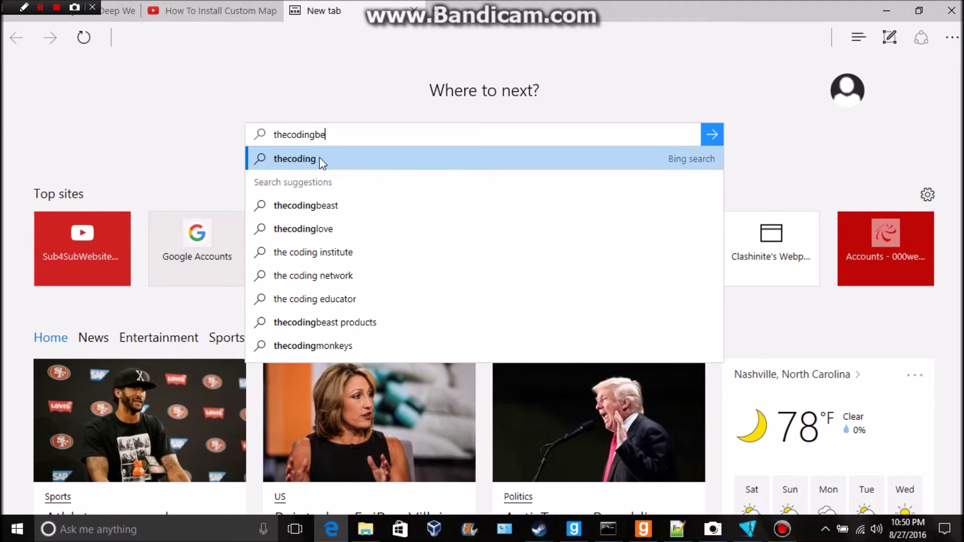
pyautogui.write('m')
pyautogui.press('Return')
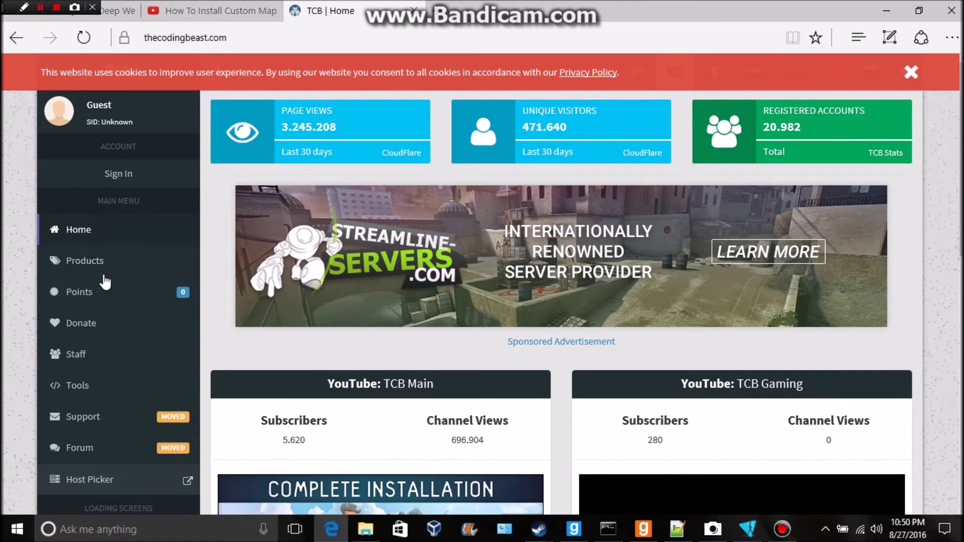
# - Sign in with Steam, confirm the login, then reach the loading screen generator under Tools
pyautogui.click(88, 389)
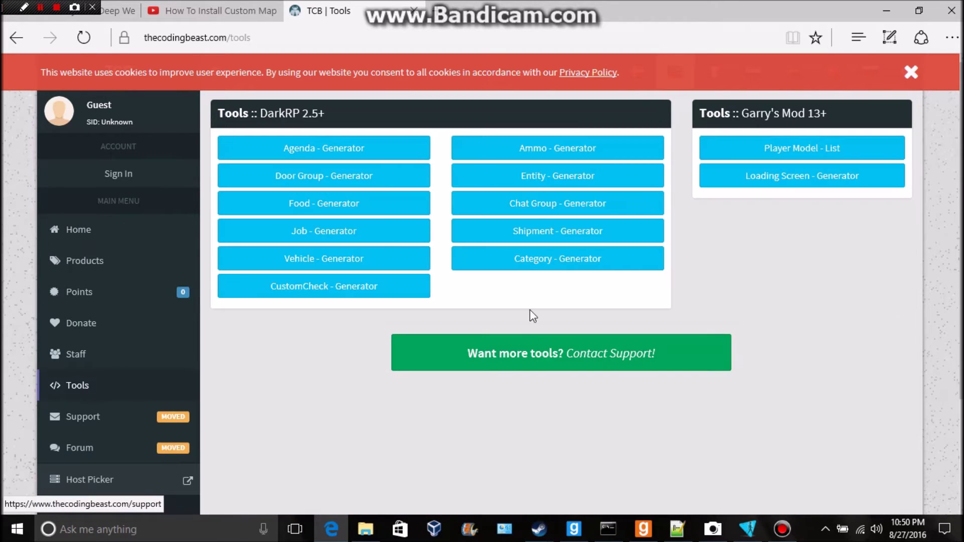
pyautogui.click(763, 179)
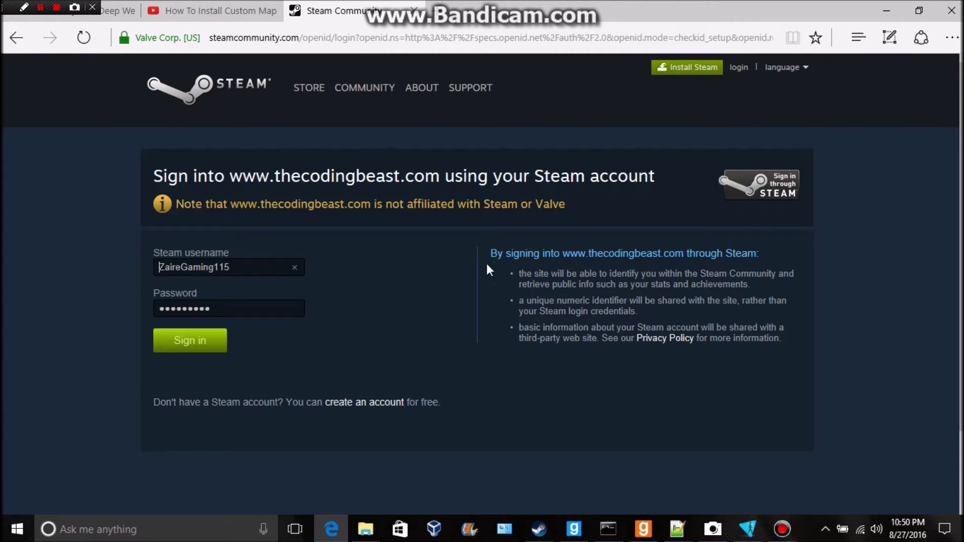
pyautogui.press('Return')
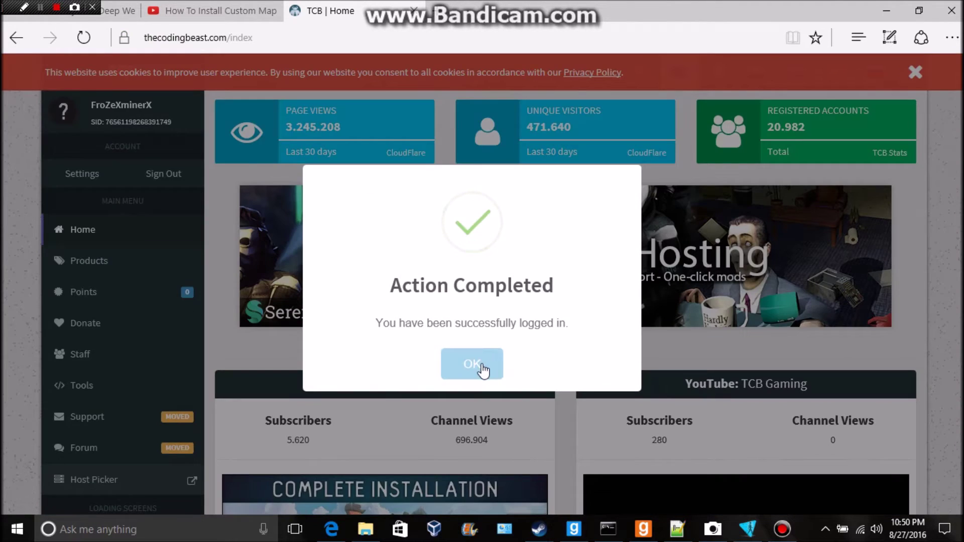
pyautogui.click(472, 362)
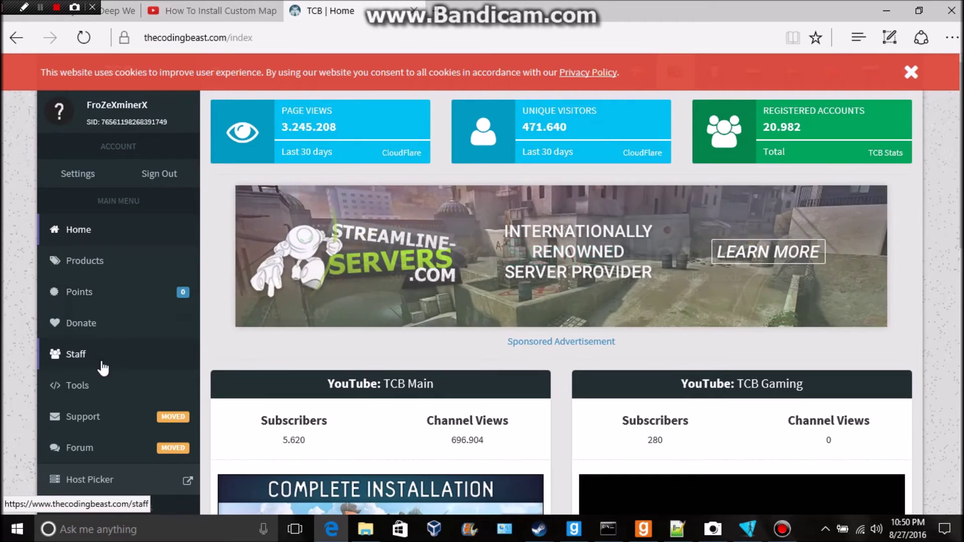
pyautogui.click(98, 394)
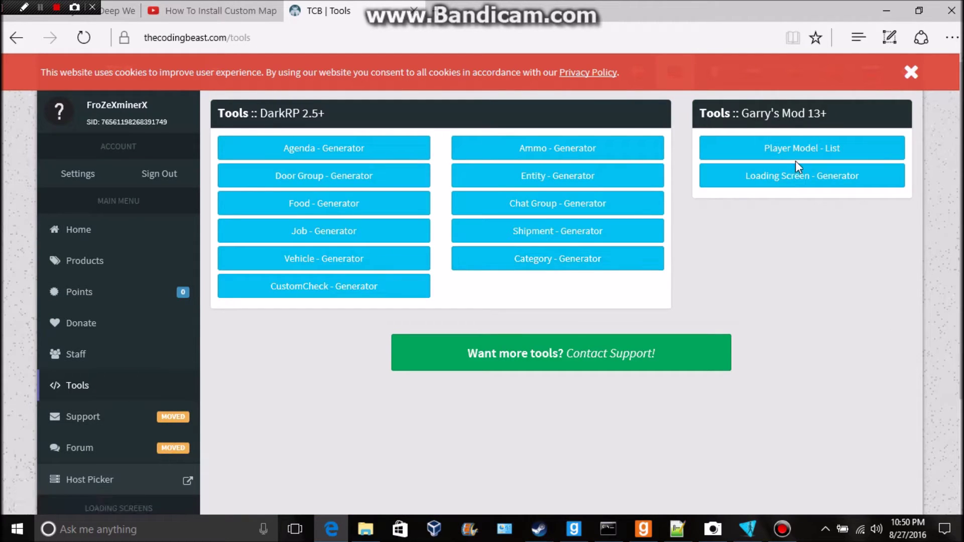
pyautogui.click(797, 181)
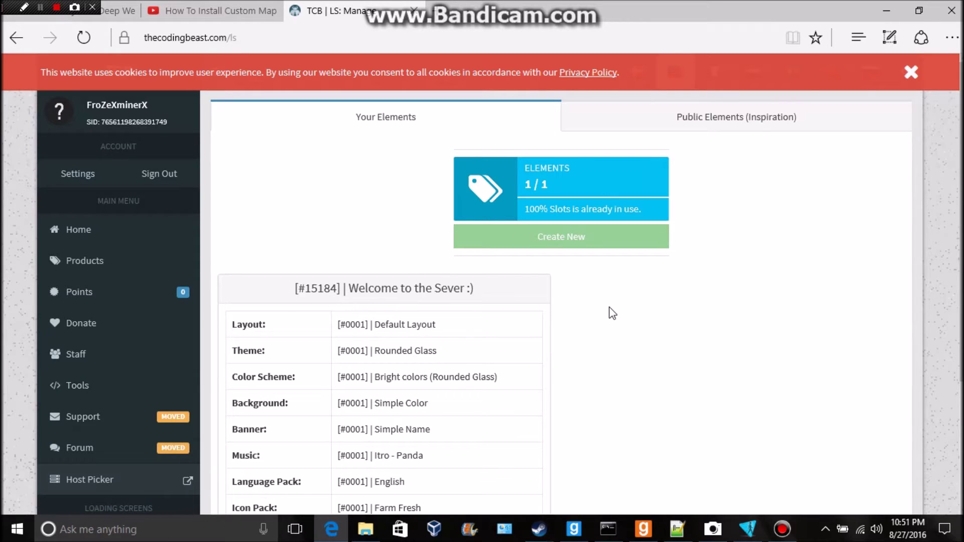
# - Dismiss the cookie notice, check the 'Welcome to the Sever :)' preview, and start modifying that element
pyautogui.click(911, 73)
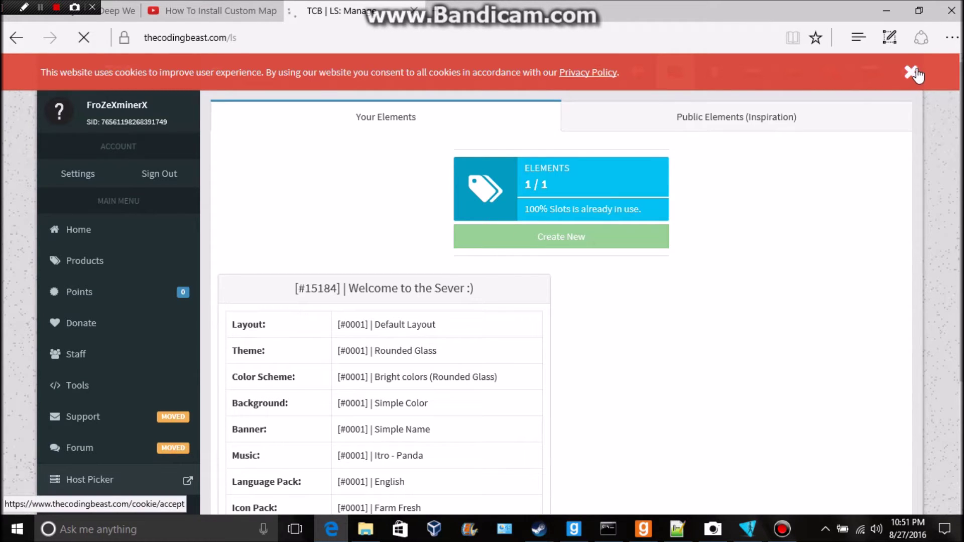
pyautogui.scroll(-3, 652, 287)
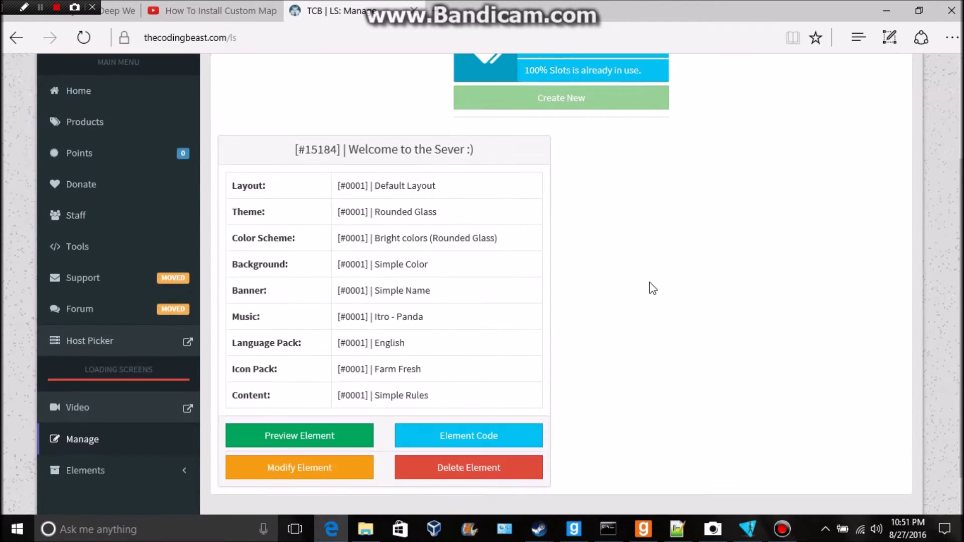
pyautogui.scroll(3, 649, 287)
pyautogui.scroll(-4, 682, 224)
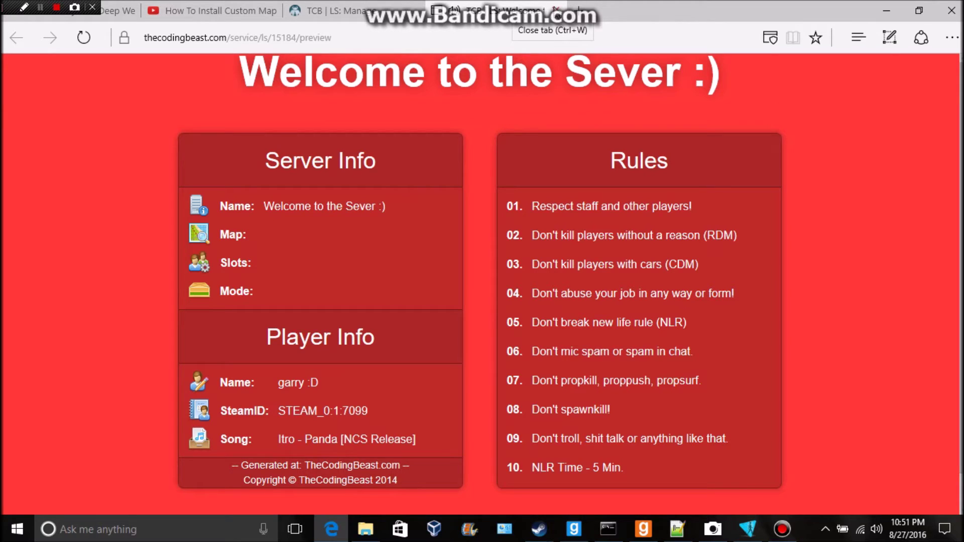
pyautogui.click(556, 10)
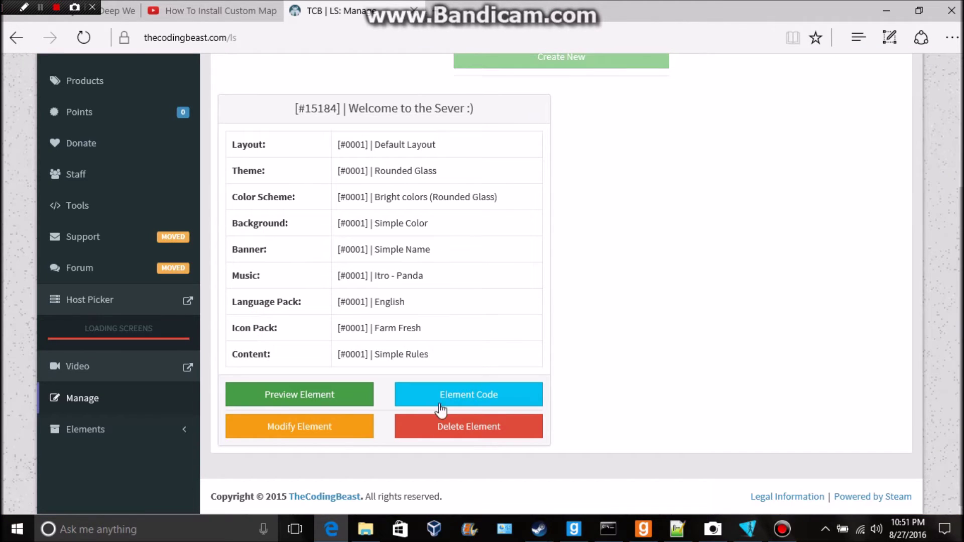
pyautogui.click(328, 431)
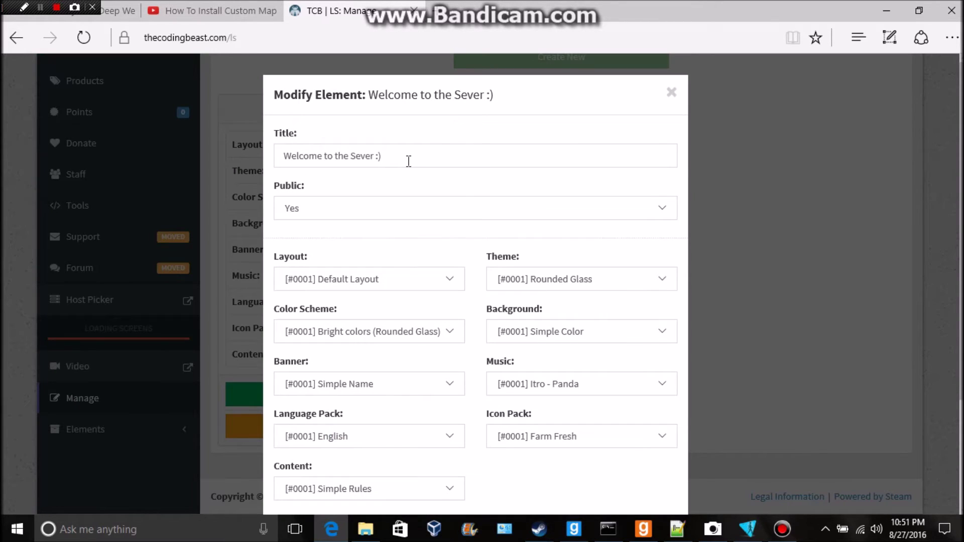
# - Try retitling the element 'This I A Intro' and keeping it public, then close without saving
pyautogui.moveTo(408, 160); pyautogui.dragTo(285, 162)
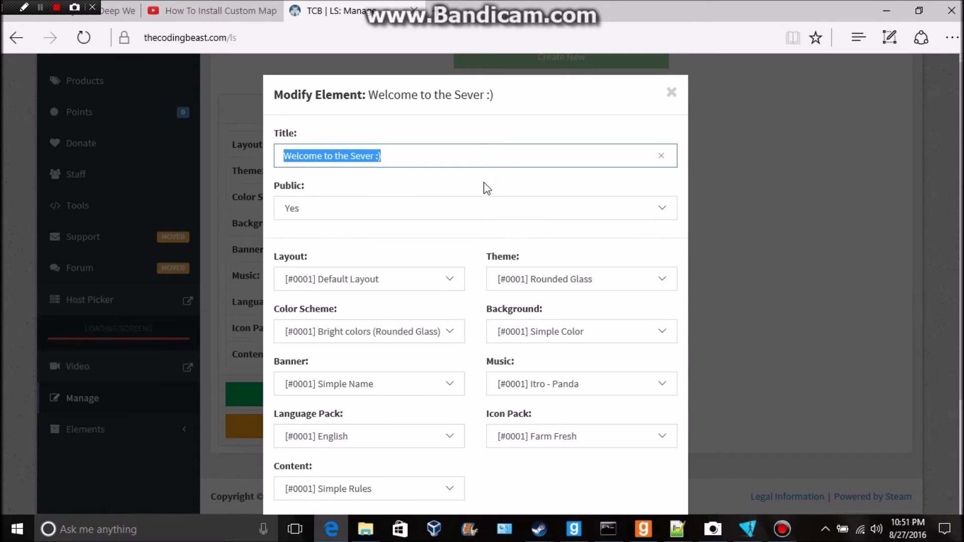
pyautogui.press('BackSpace')
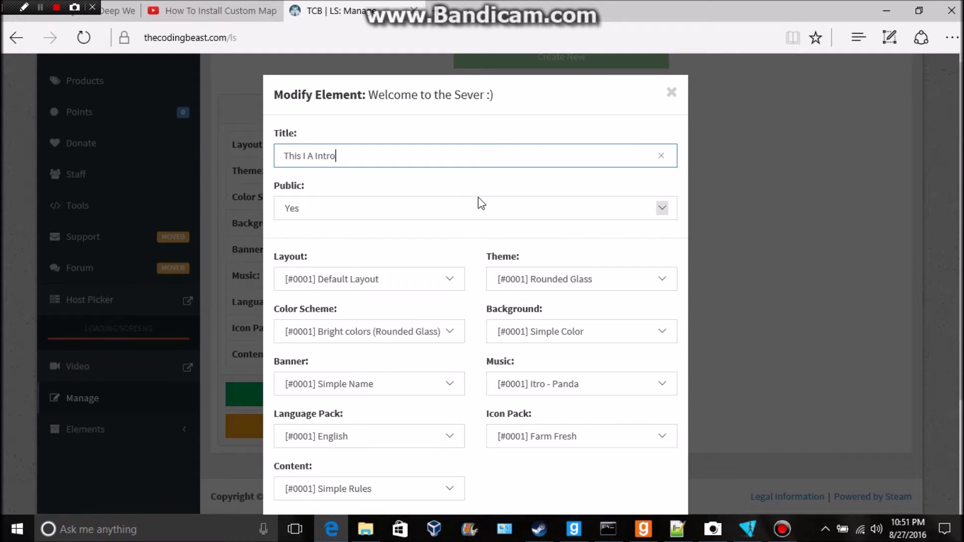
pyautogui.write('This I A Intro')
pyautogui.click(480, 205)
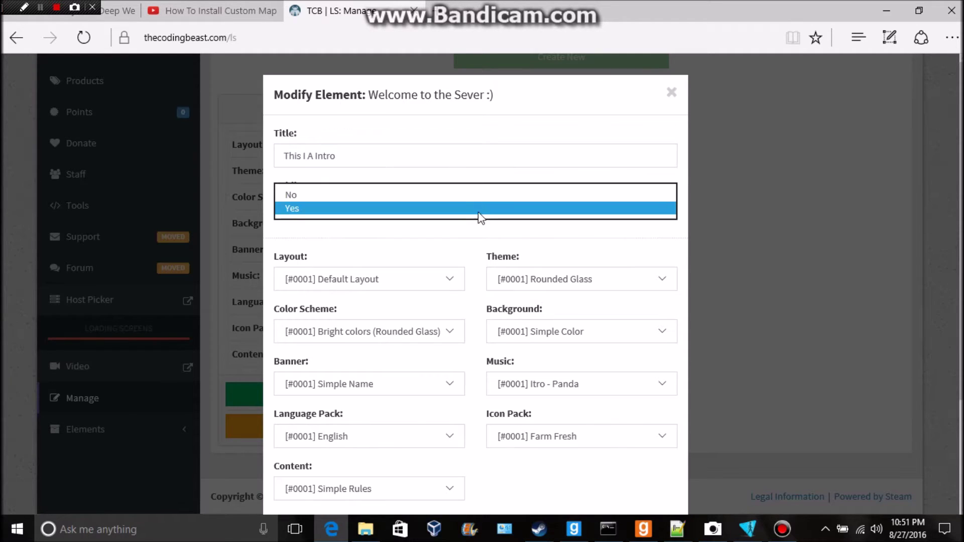
pyautogui.click(453, 211)
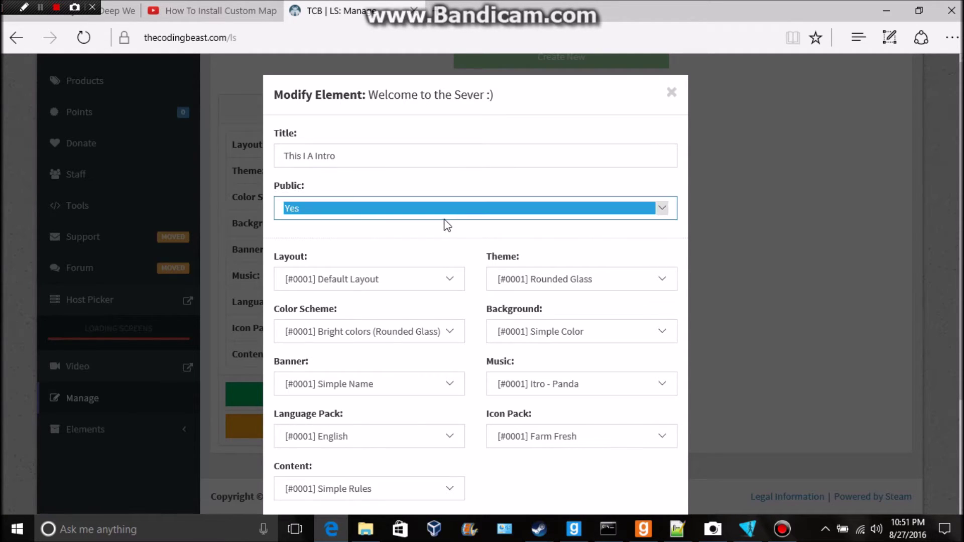
pyautogui.click(667, 99)
pyautogui.click(672, 93)
pyautogui.scroll(3, 624, 189)
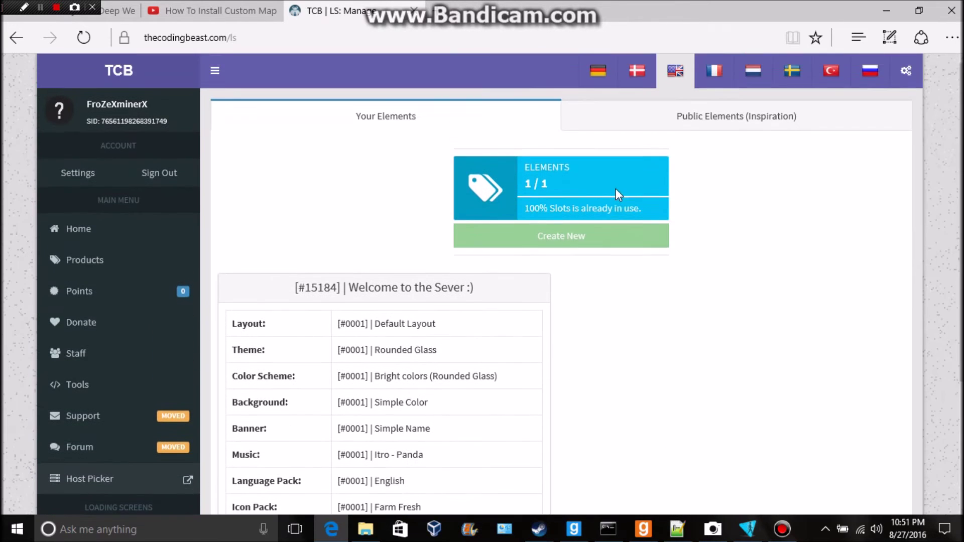
pyautogui.scroll(-3, 502, 361)
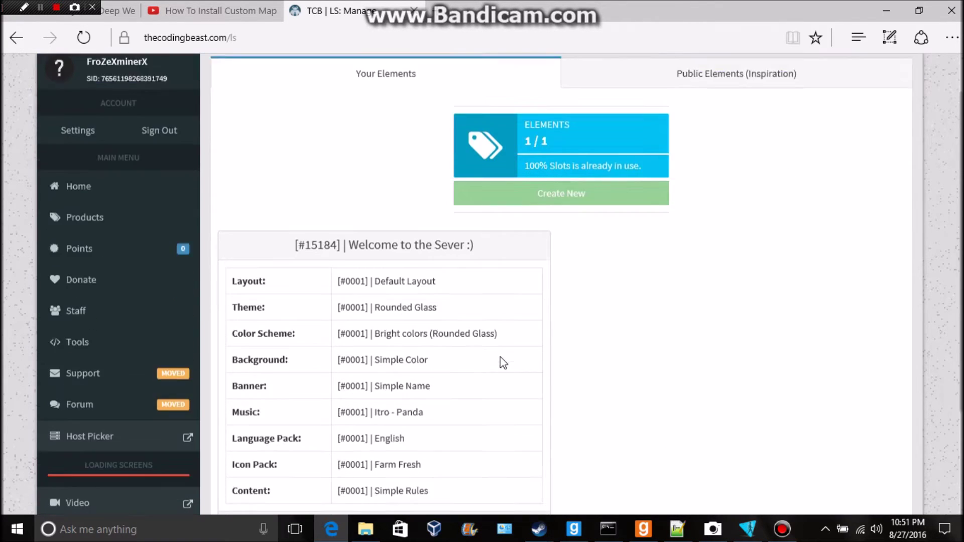
# - Set the element's Layout to [#0002] Barebone Layout and save
pyautogui.click(320, 466)
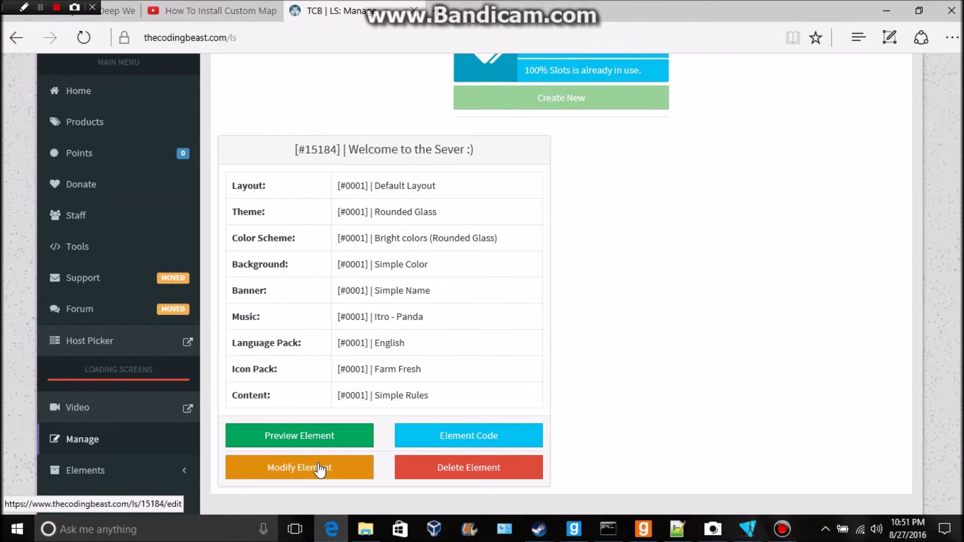
pyautogui.scroll(-3, 422, 228)
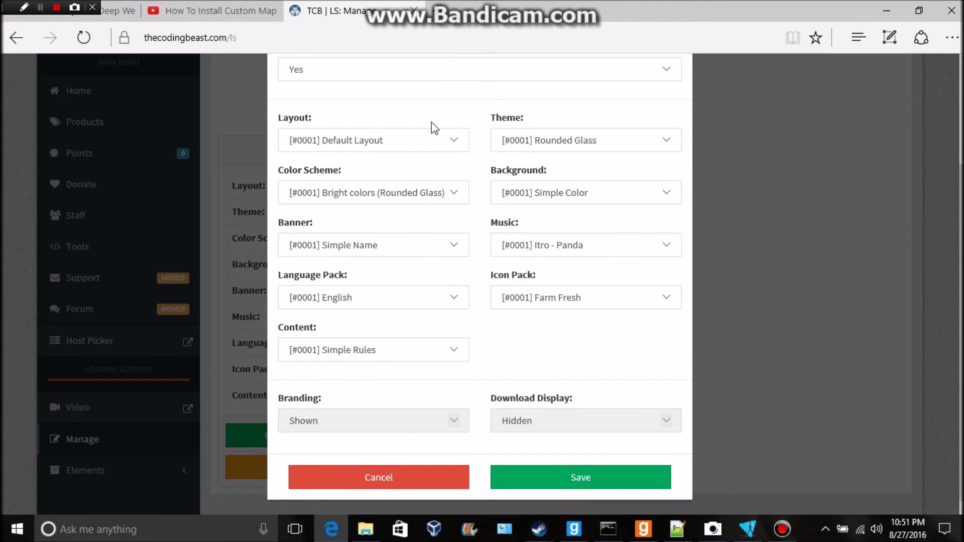
pyautogui.click(447, 143)
pyautogui.click(417, 155)
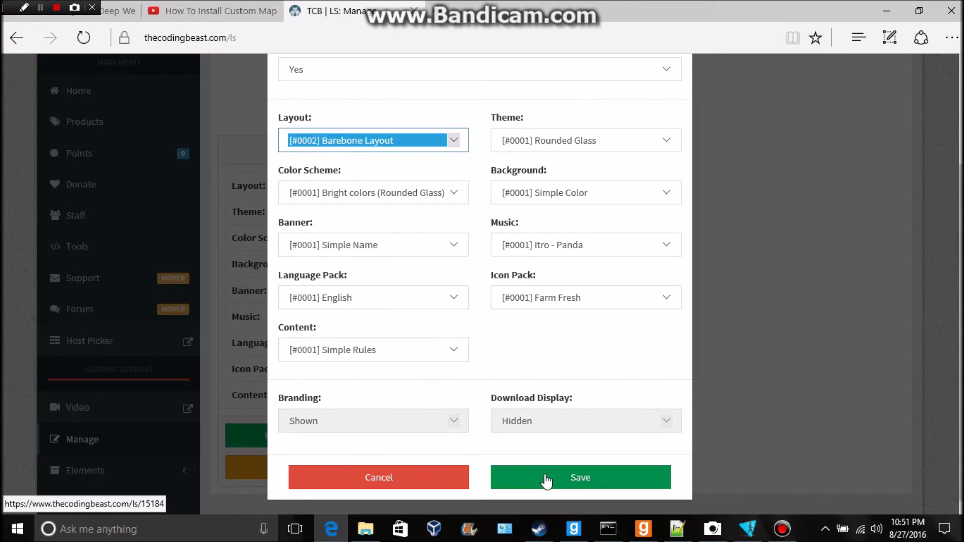
pyautogui.click(547, 483)
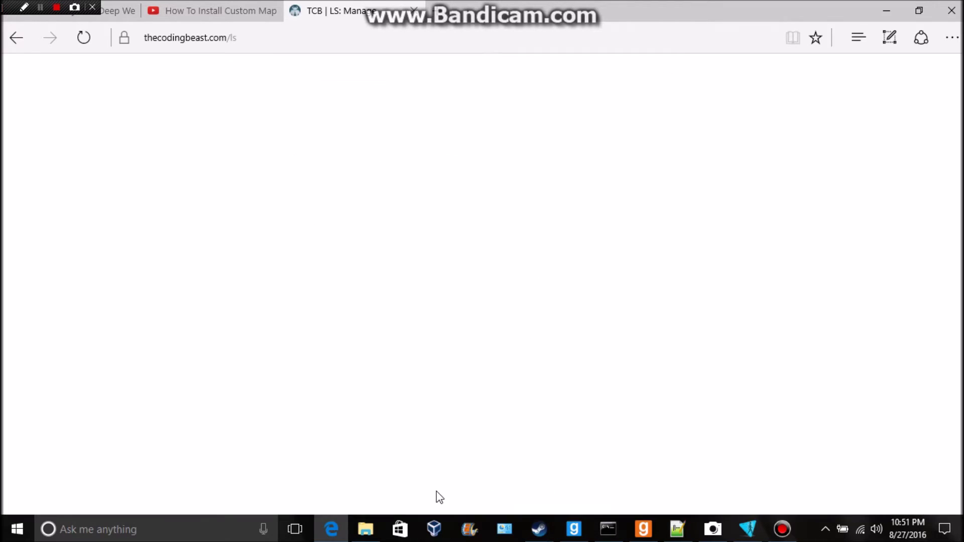
# - View the Barebone Layout preview and close it to return to the manager page
pyautogui.scroll(-3, 416, 424)
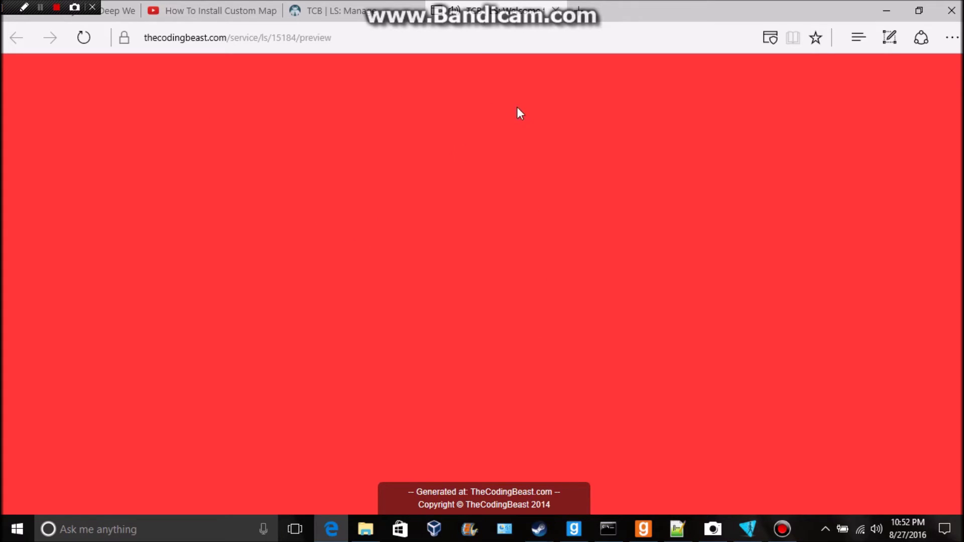
pyautogui.click(556, 10)
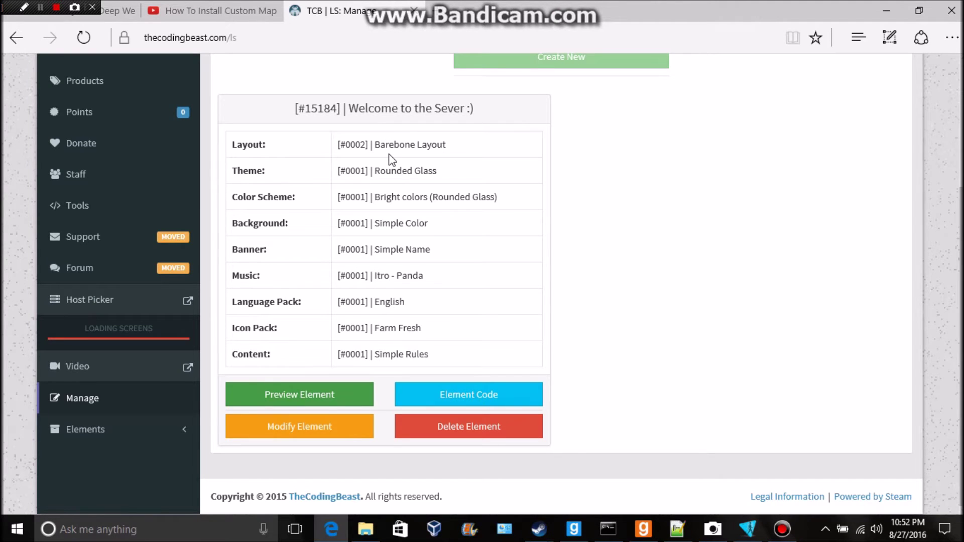
# - Switch the element to Default Layout with the [#0002] Clean Dark theme and save
pyautogui.click(308, 428)
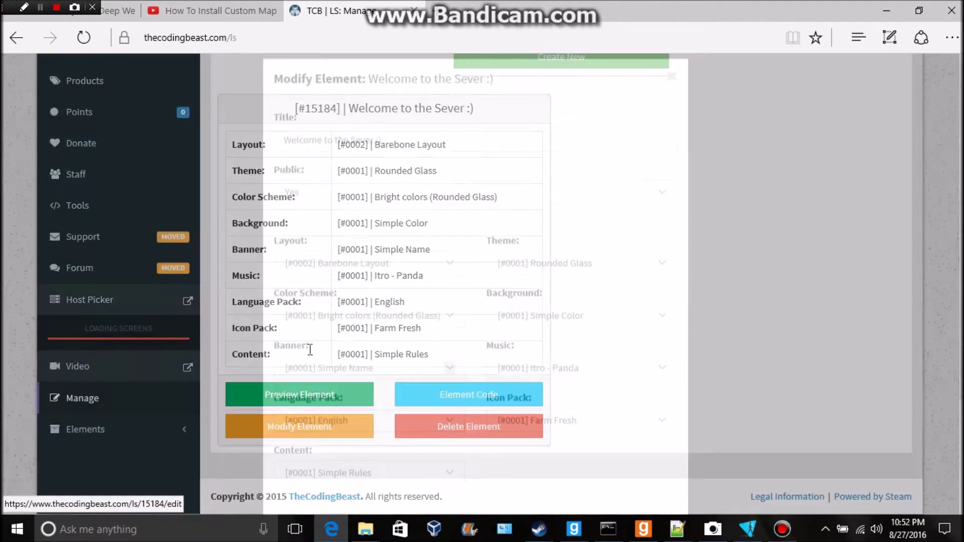
pyautogui.click(341, 279)
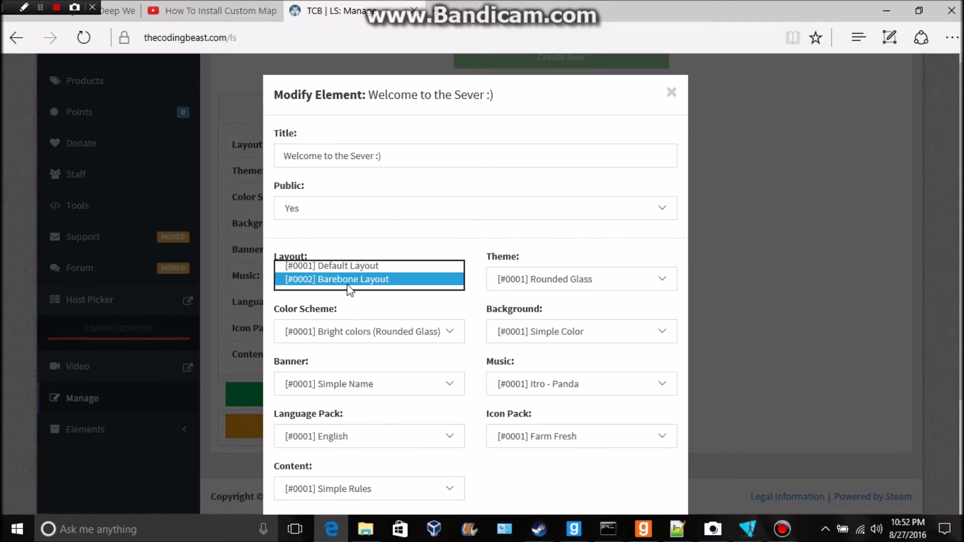
pyautogui.click(334, 266)
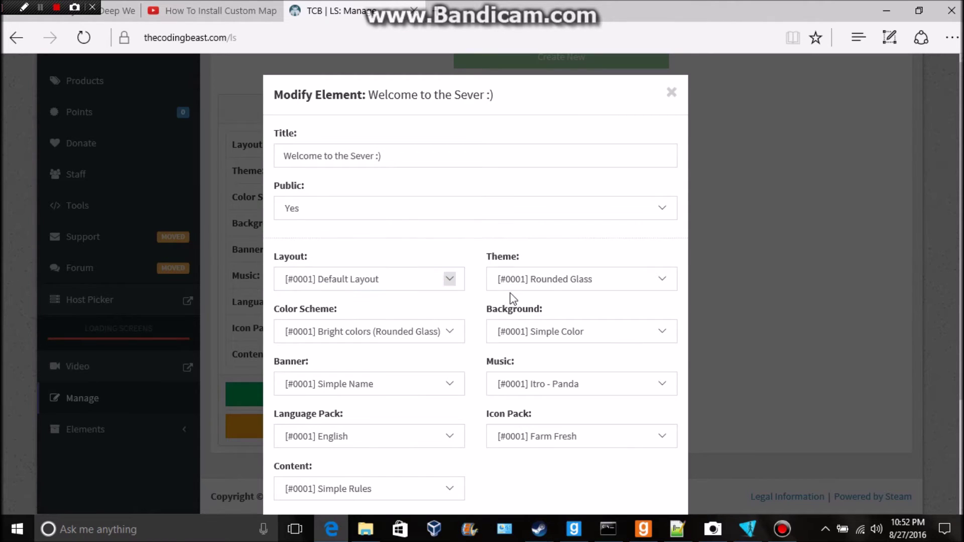
pyautogui.click(546, 281)
pyautogui.click(547, 293)
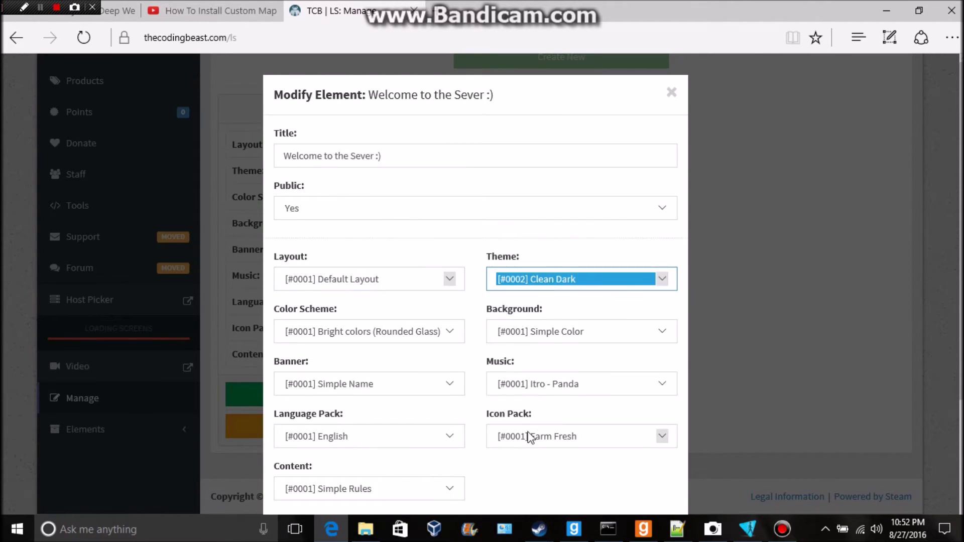
pyautogui.scroll(-3, 532, 444)
pyautogui.click(551, 479)
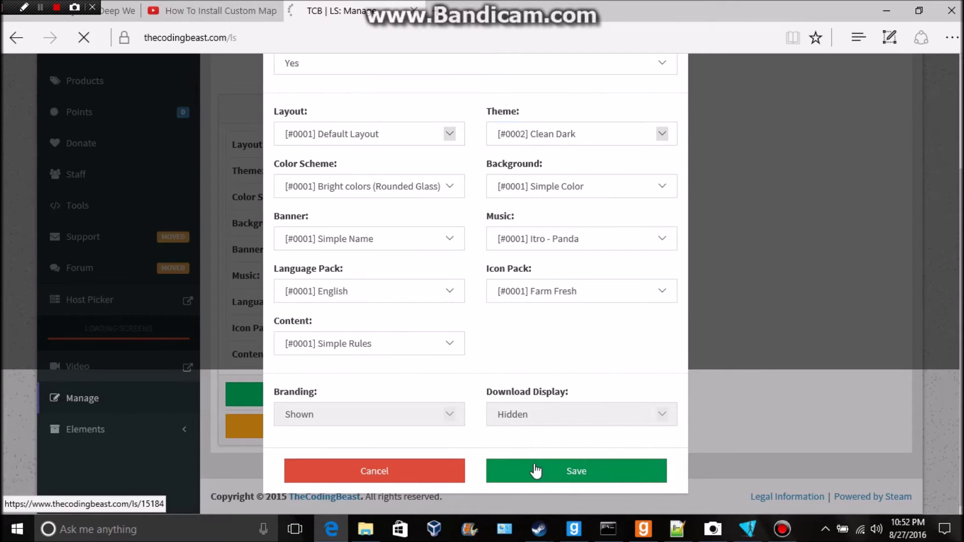
# - Look over the Clean Dark preview, then close it
pyautogui.scroll(-3, 416, 428)
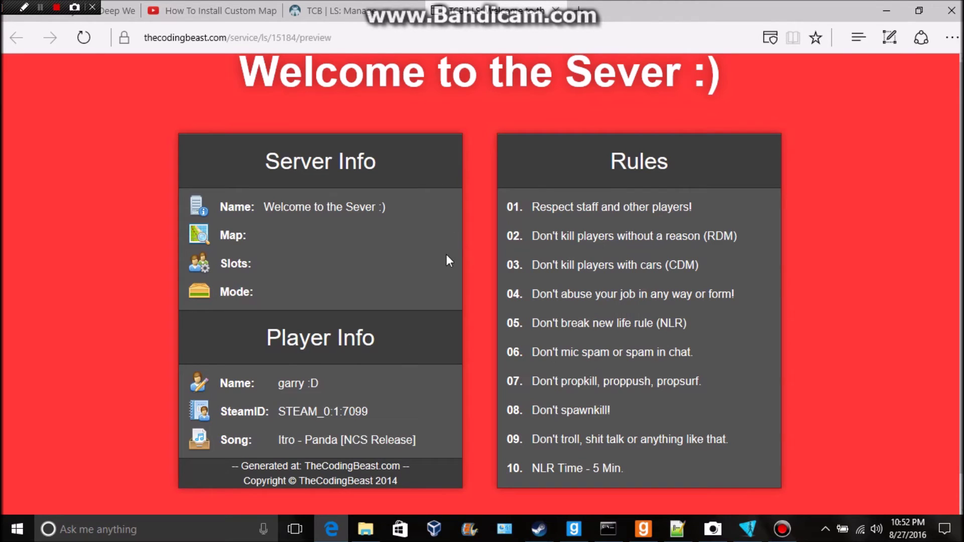
pyautogui.scroll(-1, 488, 385)
pyautogui.scroll(1, 473, 389)
pyautogui.click(556, 10)
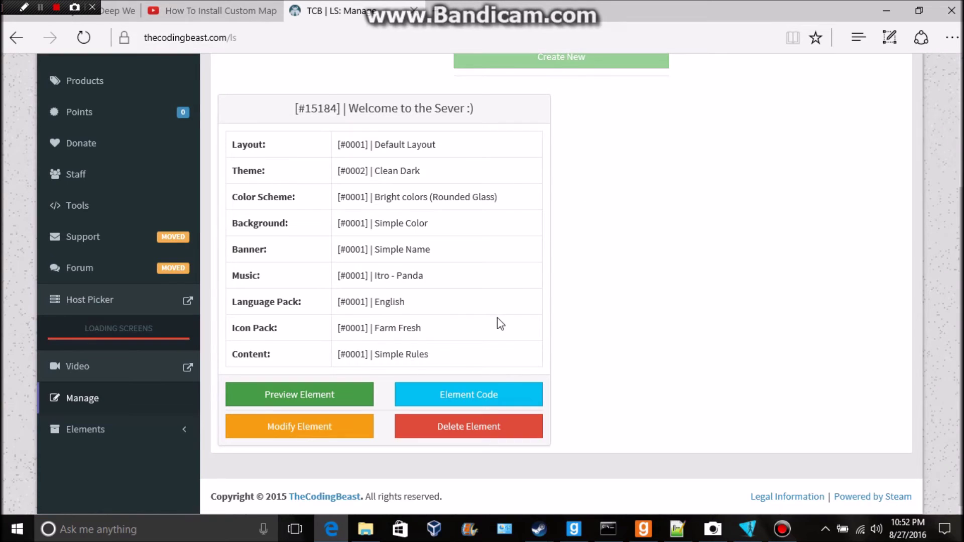
pyautogui.click(323, 430)
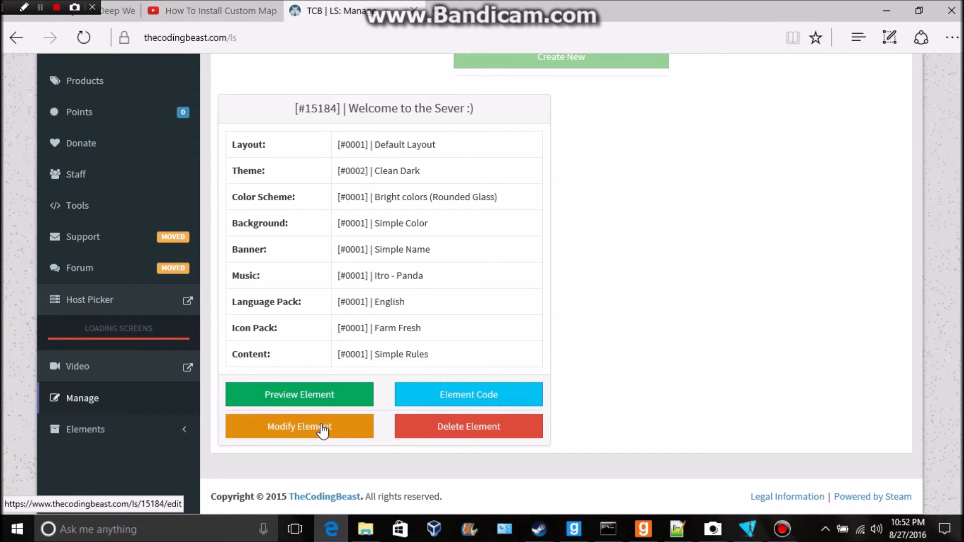
pyautogui.scroll(-2, 423, 332)
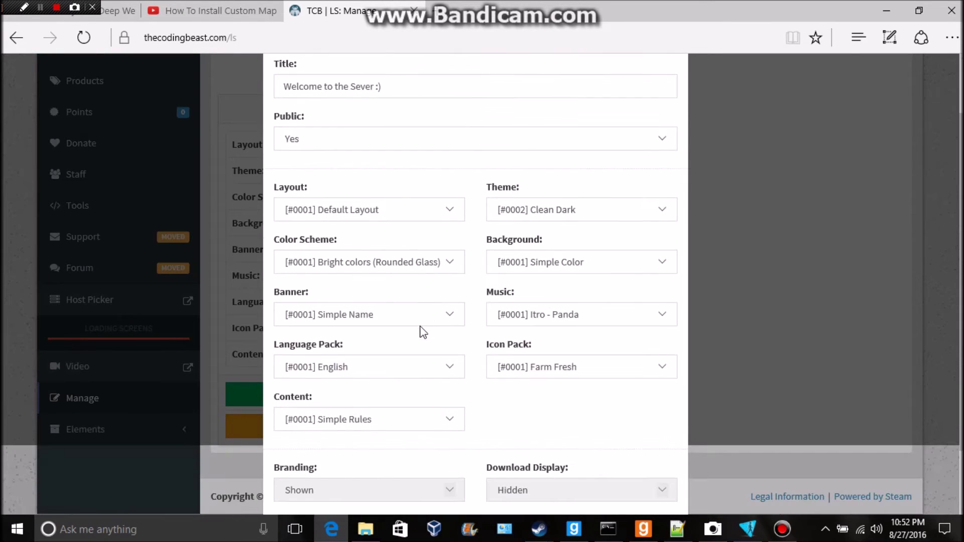
pyautogui.click(450, 262)
pyautogui.click(564, 264)
pyautogui.click(564, 264)
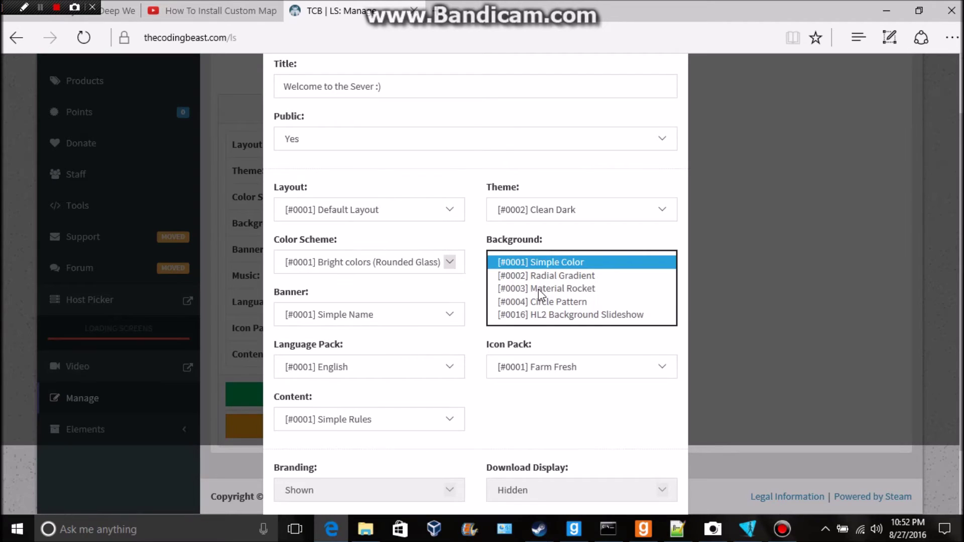
pyautogui.click(447, 293)
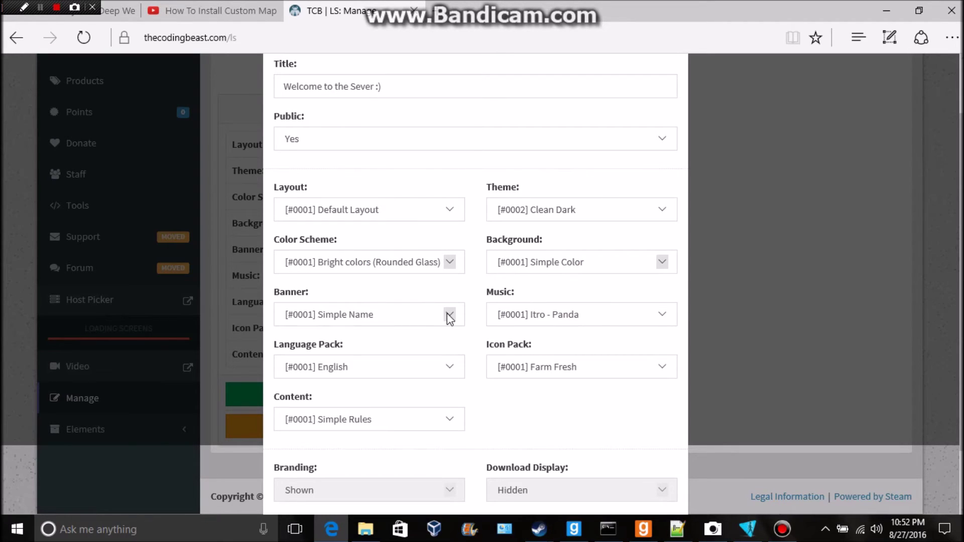
pyautogui.click(610, 273)
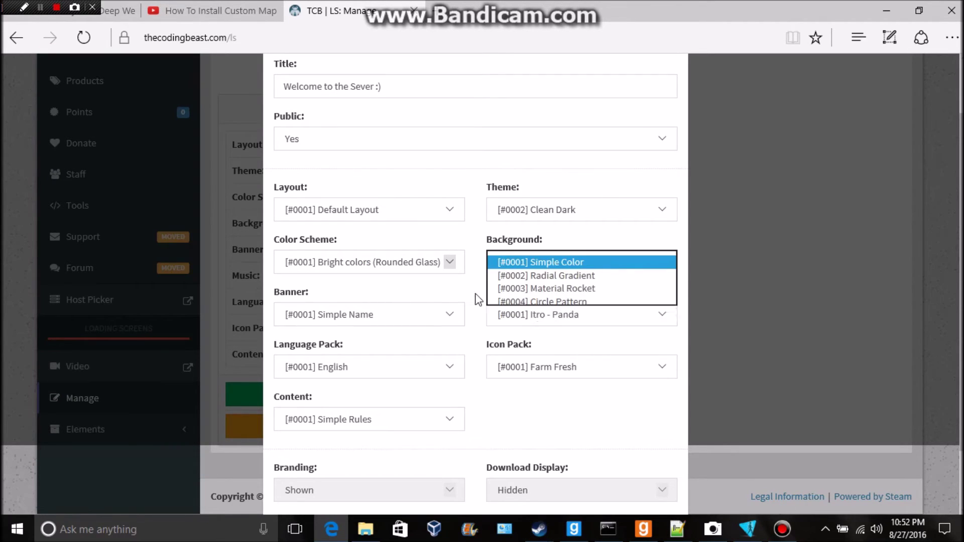
pyautogui.click(570, 314)
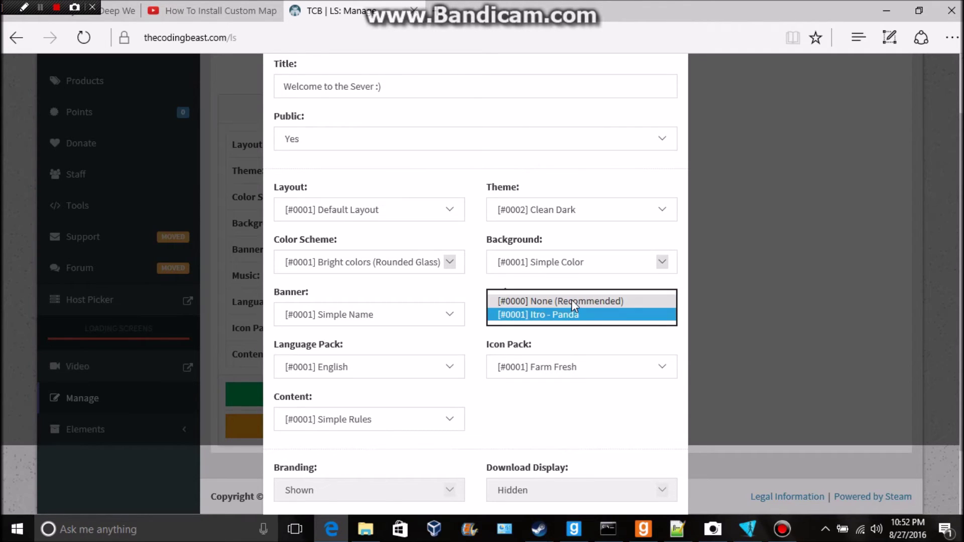
pyautogui.click(548, 343)
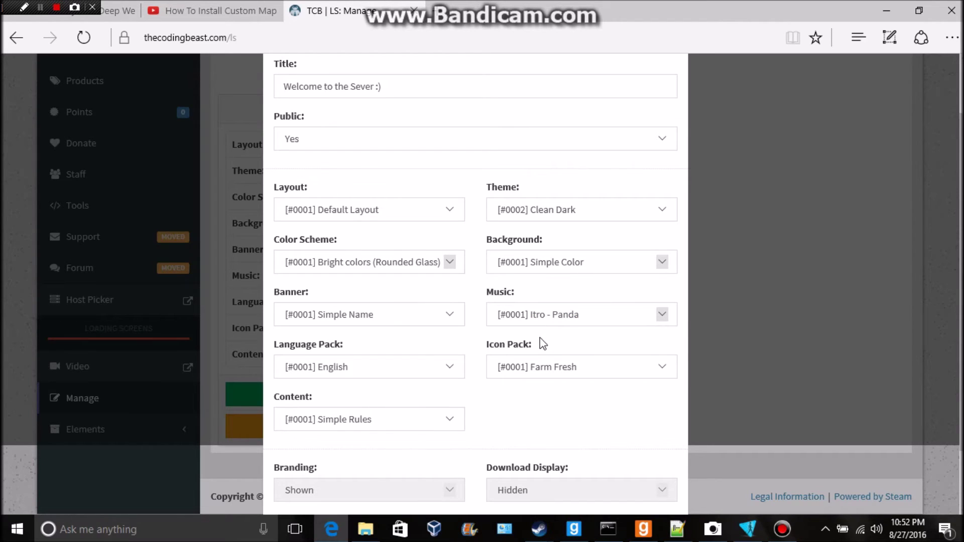
pyautogui.click(428, 370)
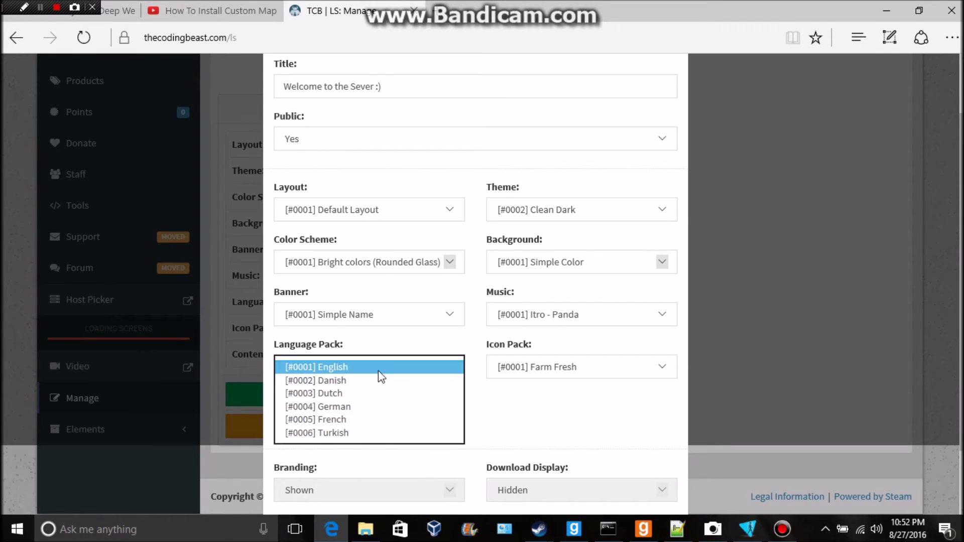
pyautogui.click(530, 393)
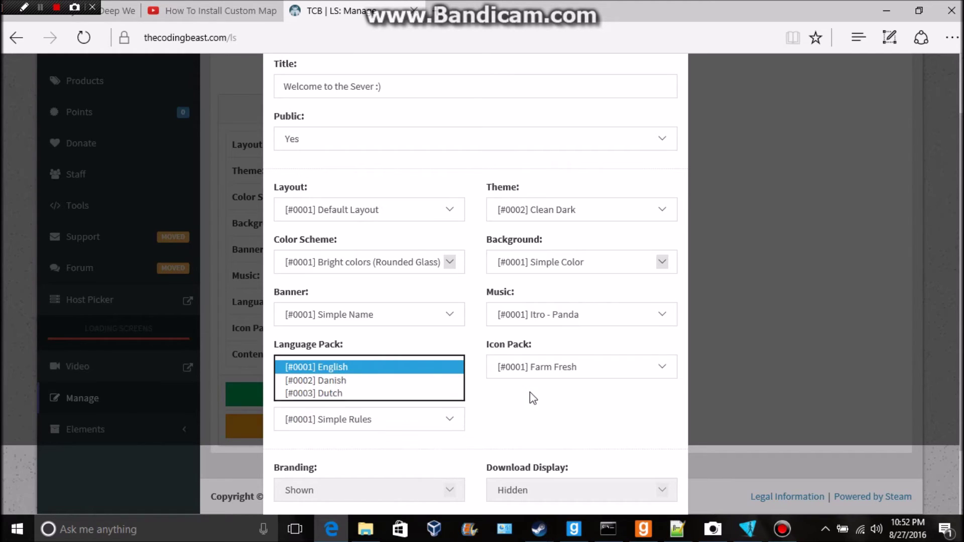
pyautogui.click(570, 371)
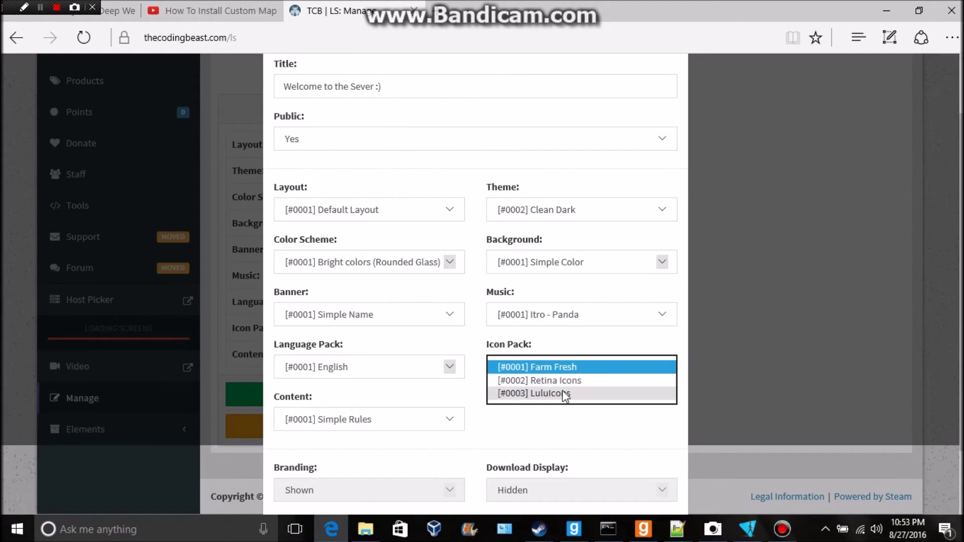
pyautogui.click(516, 435)
pyautogui.click(429, 420)
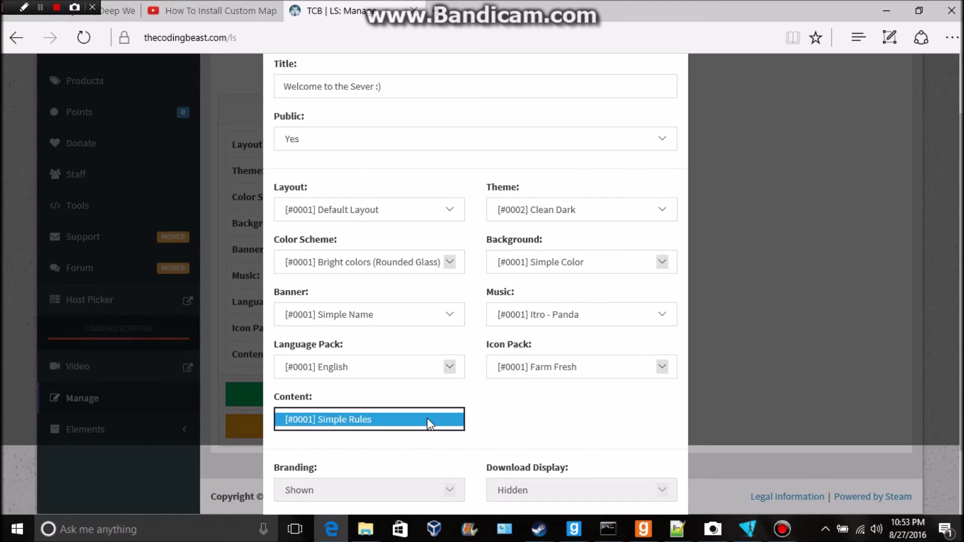
pyautogui.scroll(-2, 554, 412)
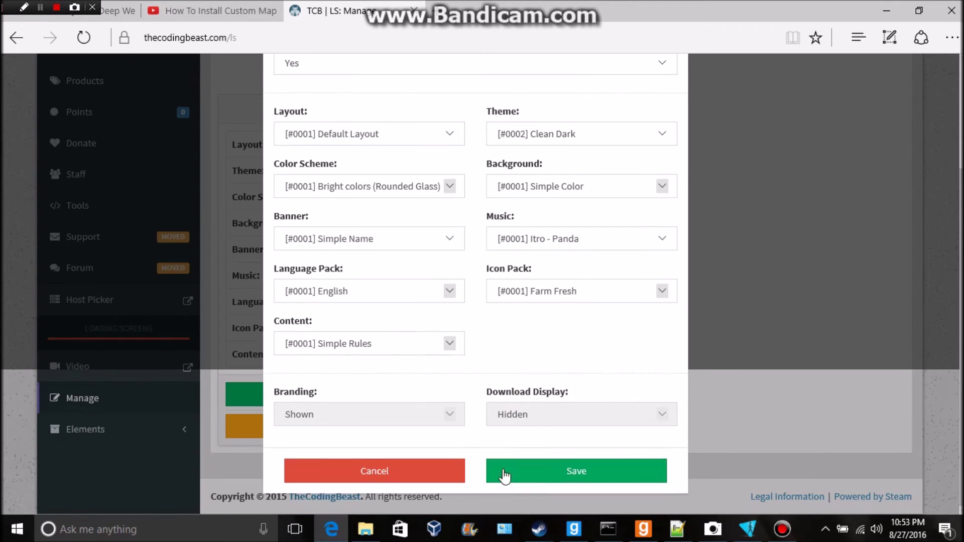
pyautogui.click(425, 471)
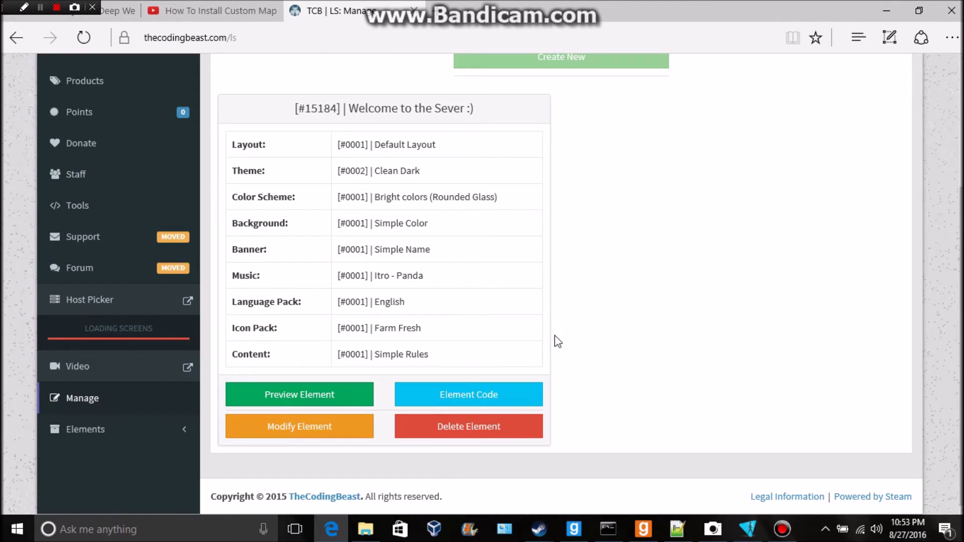
pyautogui.click(319, 428)
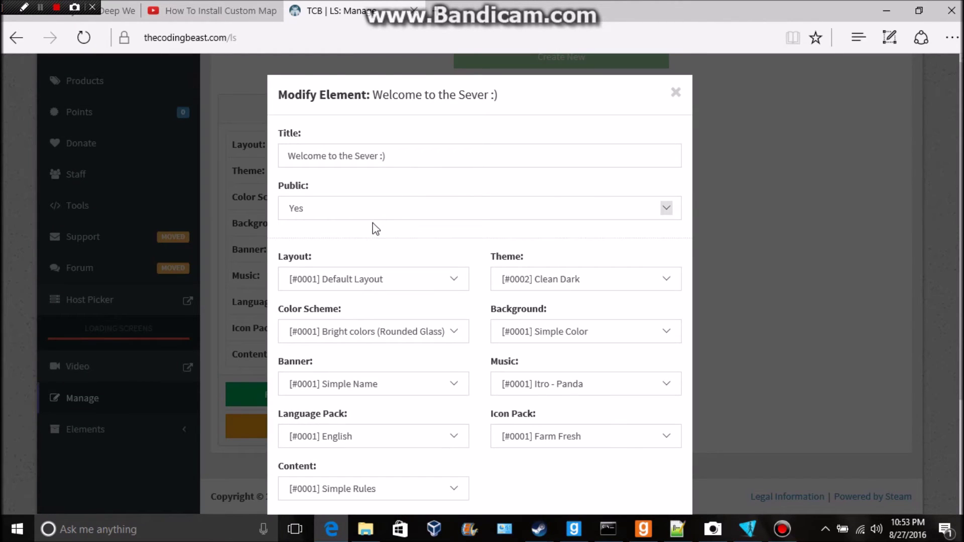
pyautogui.scroll(-3, 372, 223)
pyautogui.click(561, 488)
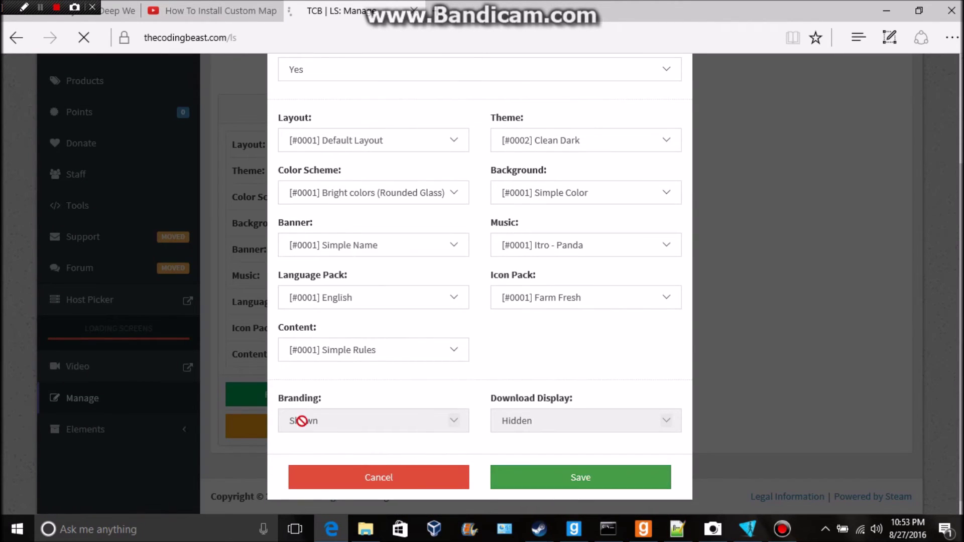
pyautogui.scroll(-3, 370, 447)
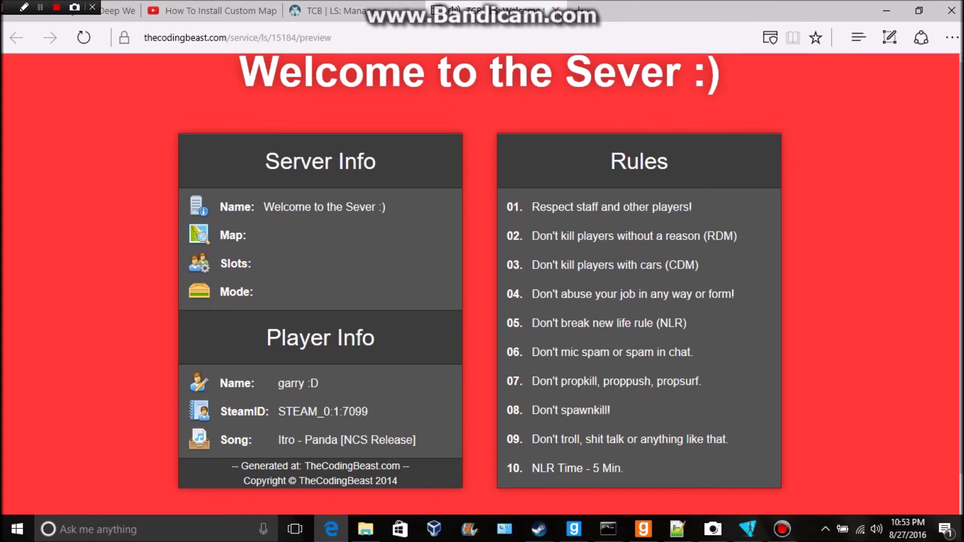
pyautogui.click(556, 10)
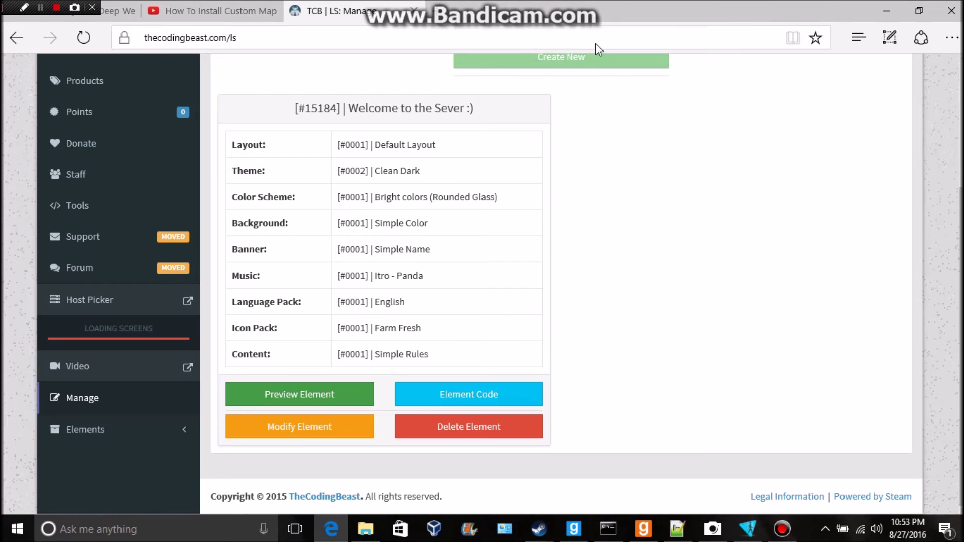
# - Preview the current screen, then set the Theme to [#0001] Rounded Glass and save
pyautogui.click(305, 401)
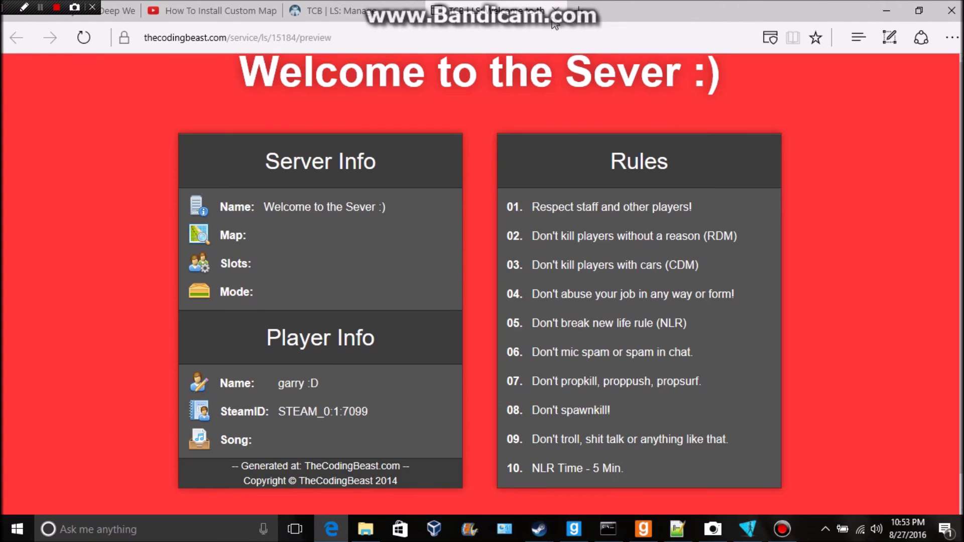
pyautogui.click(556, 10)
pyautogui.click(321, 430)
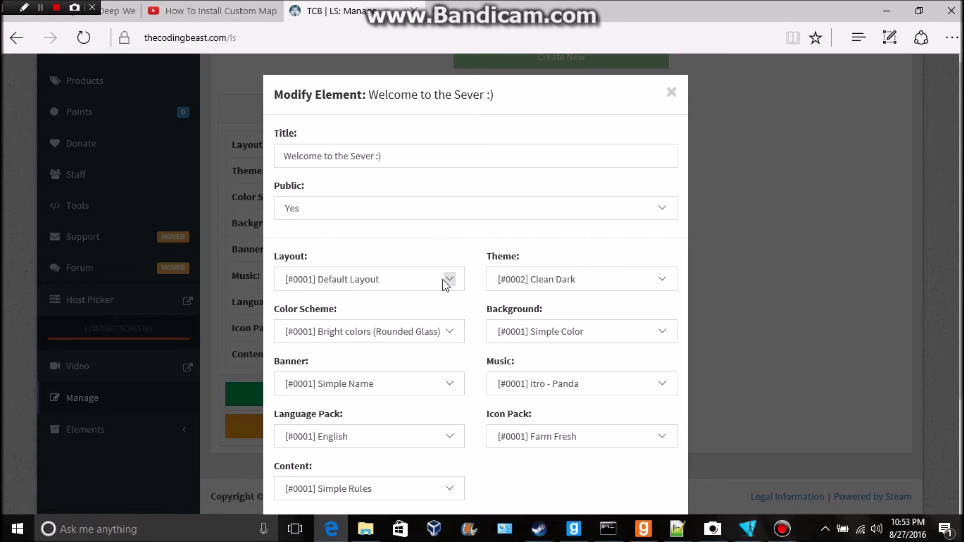
pyautogui.click(547, 283)
pyautogui.click(542, 270)
pyautogui.scroll(-2, 509, 422)
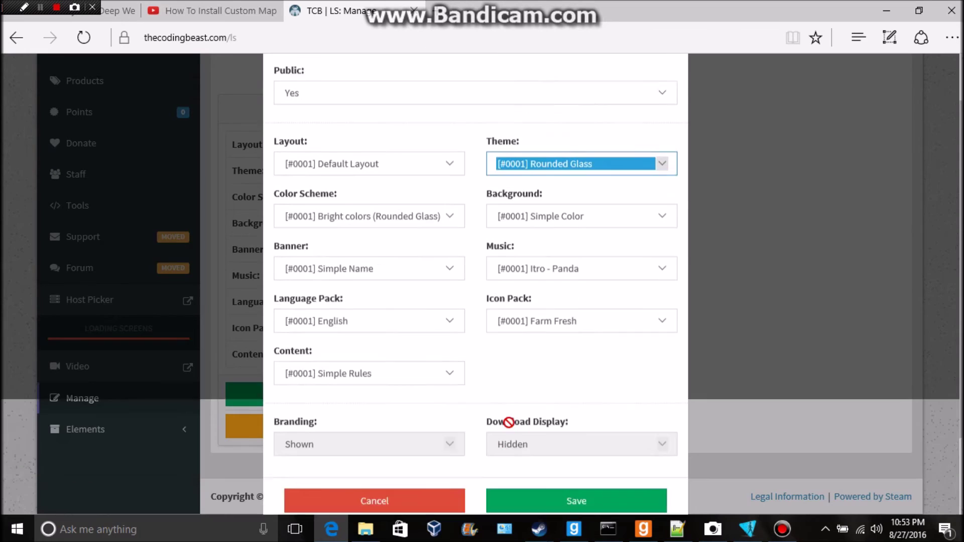
pyautogui.click(521, 474)
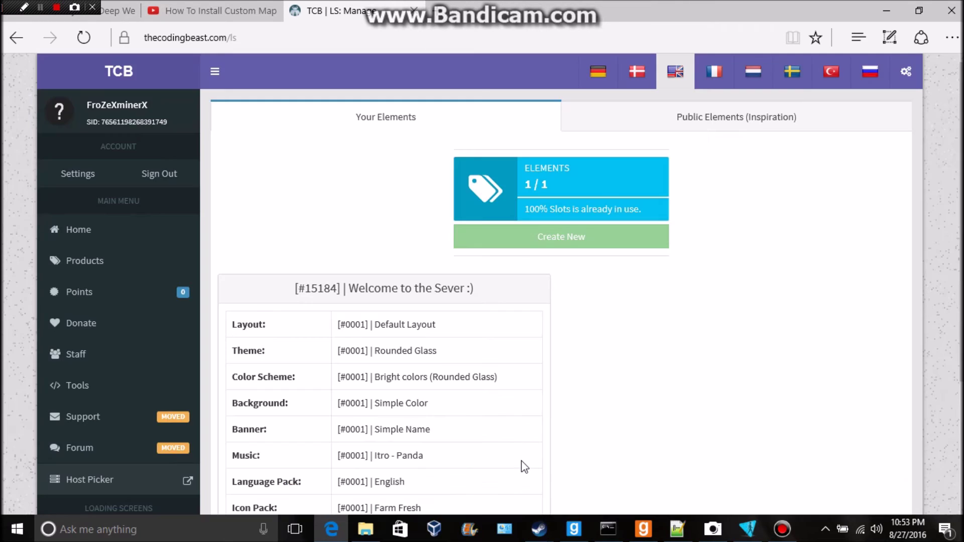
# - Preview the Rounded Glass loading screen and return to the manager page
pyautogui.scroll(-3, 426, 346)
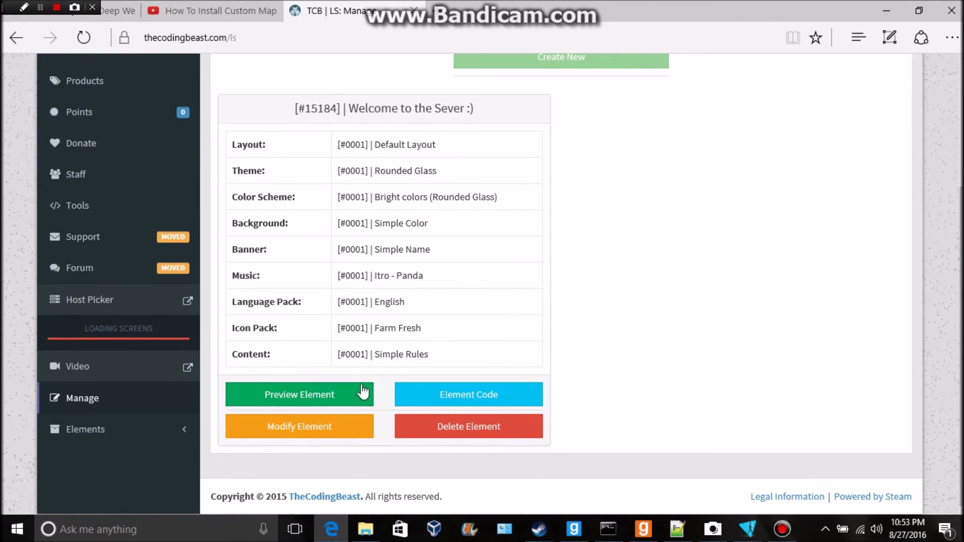
pyautogui.click(333, 395)
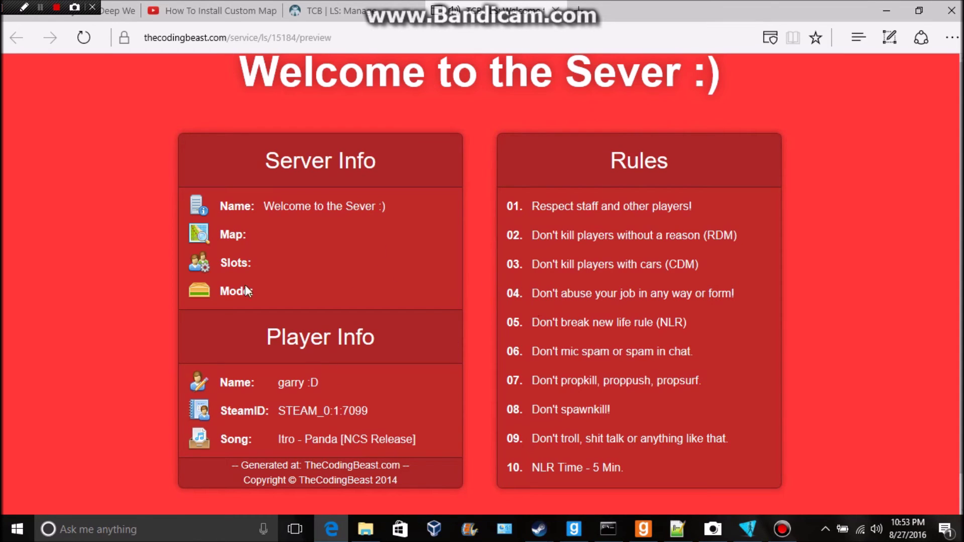
pyautogui.click(556, 10)
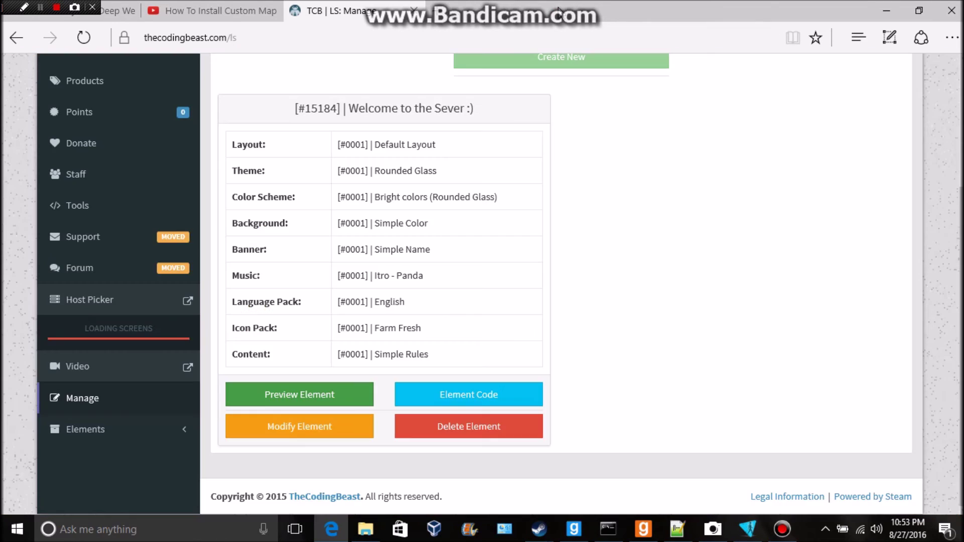
pyautogui.scroll(4, 552, 333)
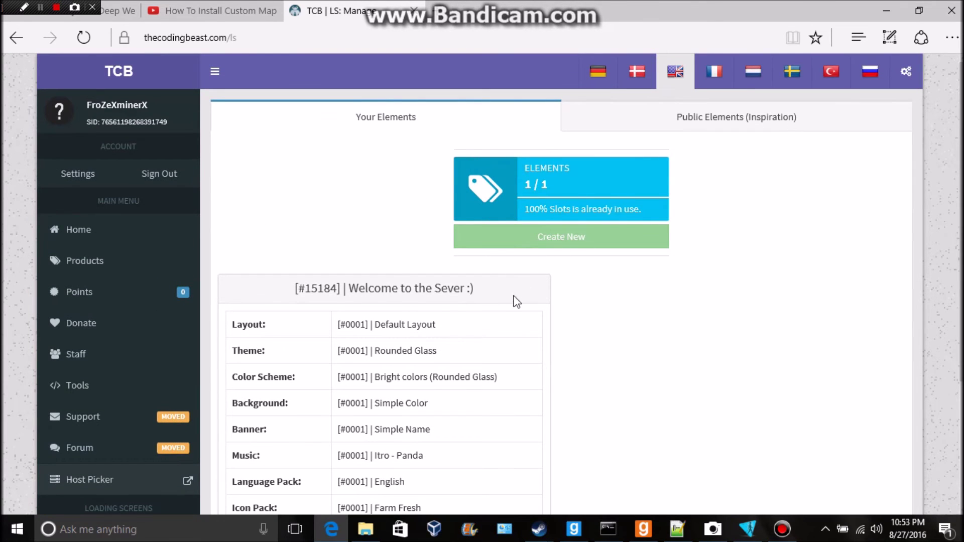
pyautogui.scroll(-3, 512, 302)
# - Show the Element Code and copy its sv_loadingurl line via the right-click menu
pyautogui.click(477, 400)
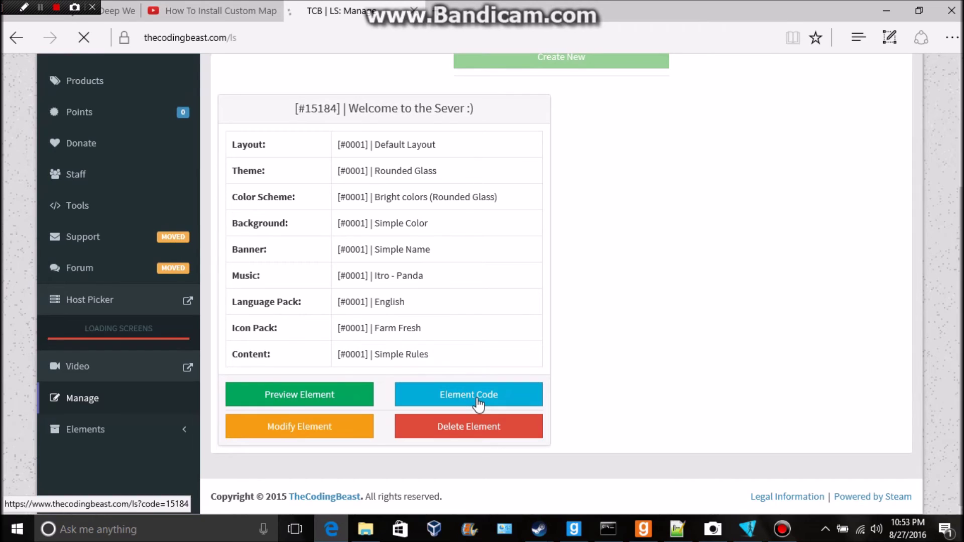
pyautogui.scroll(-3, 502, 392)
pyautogui.scroll(-2, 547, 381)
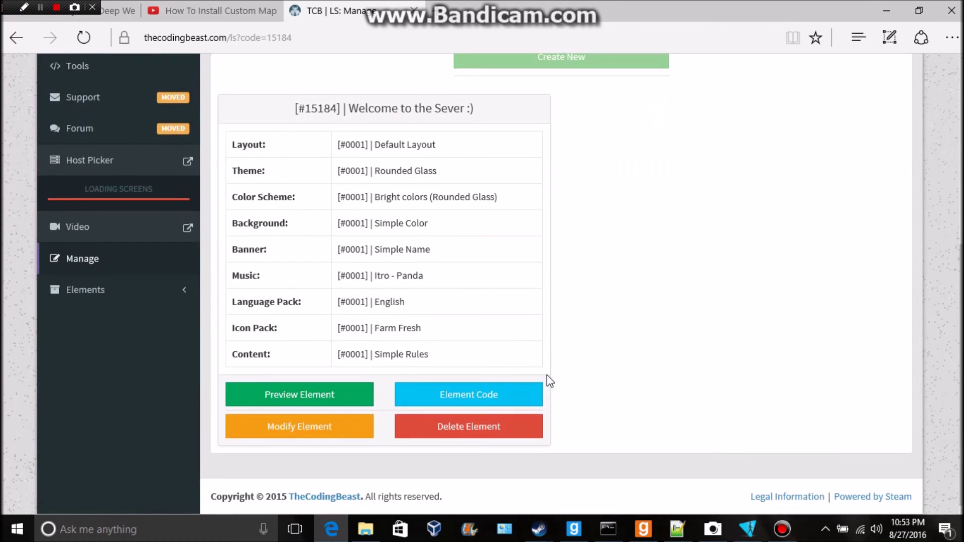
pyautogui.scroll(6, 547, 377)
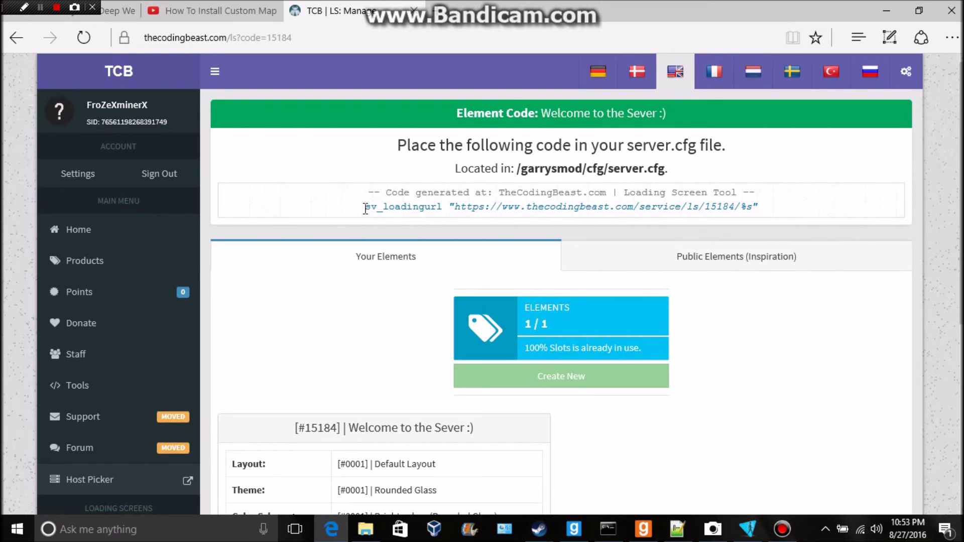
pyautogui.moveTo(365, 208); pyautogui.dragTo(754, 207)
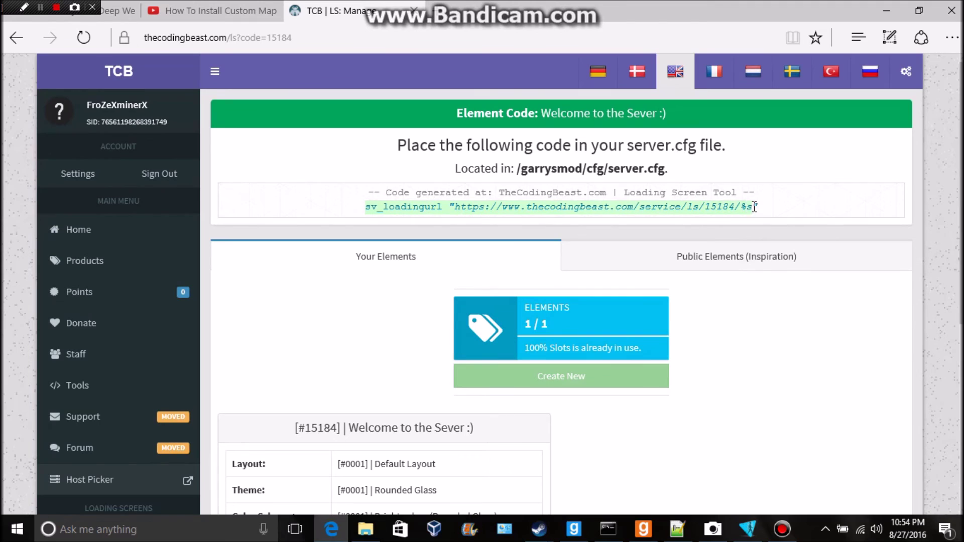
pyautogui.rightClick(630, 210)
pyautogui.click(764, 410)
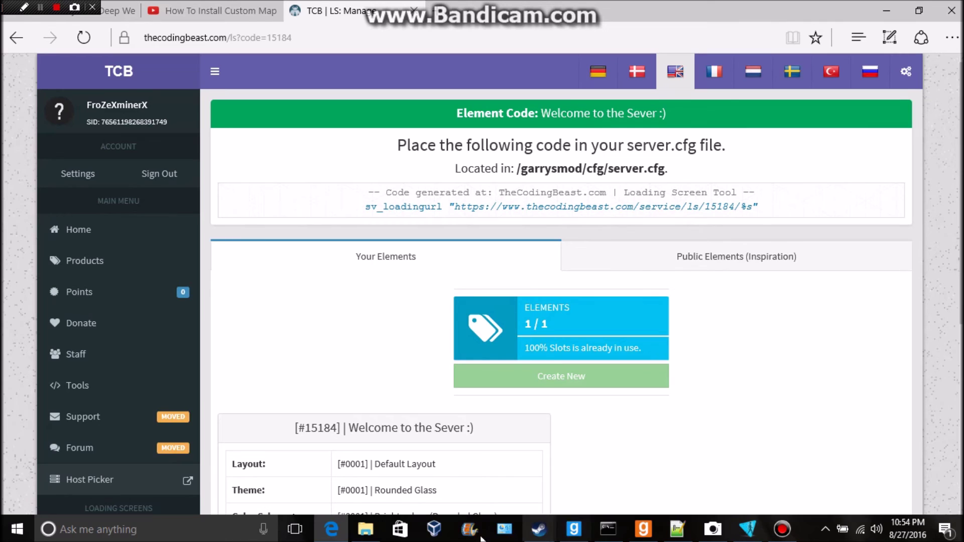
# - In File Explorer, browse to the C:\gmod\garrysmod\cfg folder
pyautogui.click(366, 529)
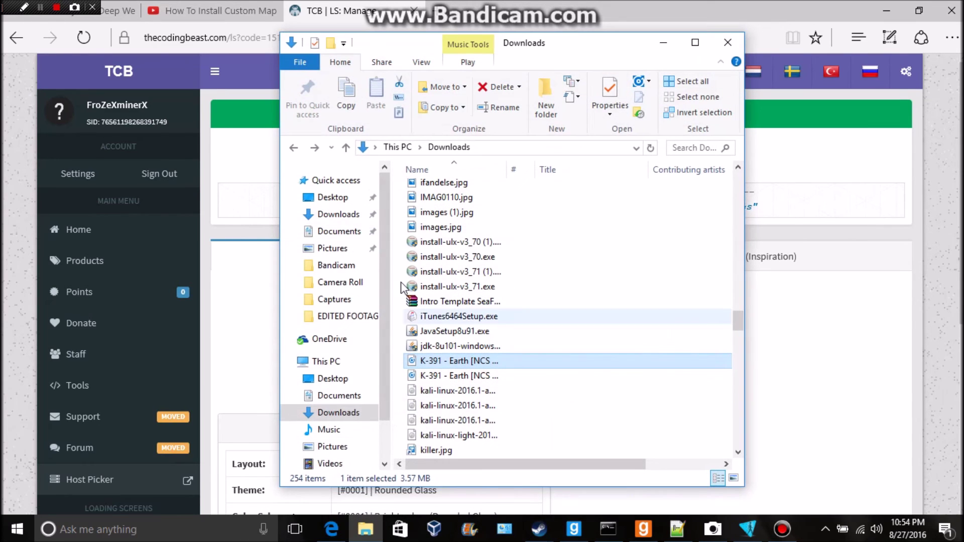
pyautogui.scroll(-2, 296, 411)
pyautogui.click(342, 436)
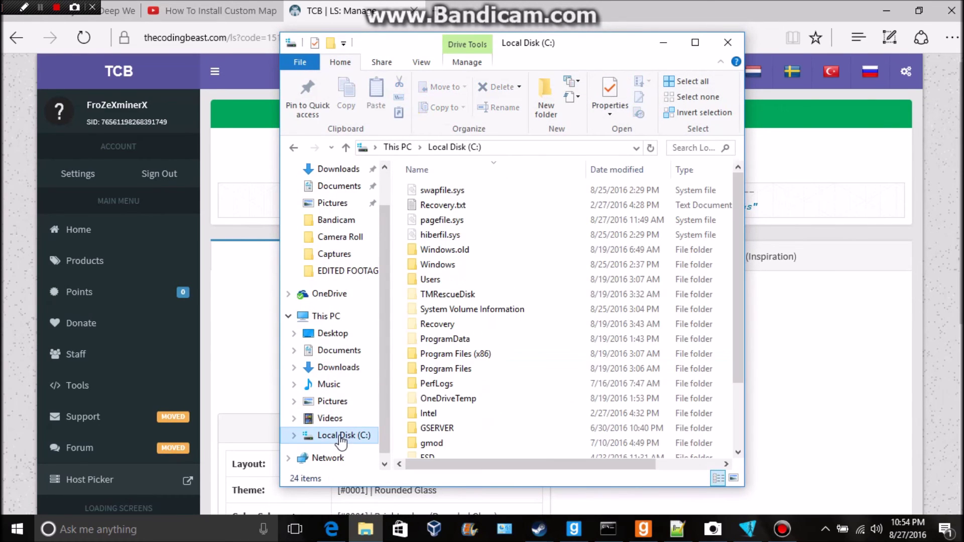
pyautogui.scroll(-1, 463, 387)
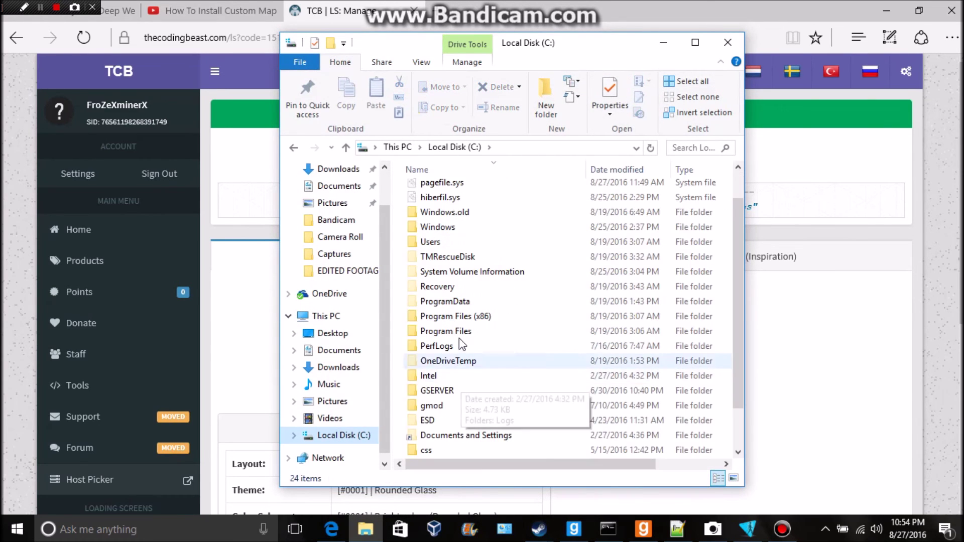
pyautogui.doubleClick(447, 409)
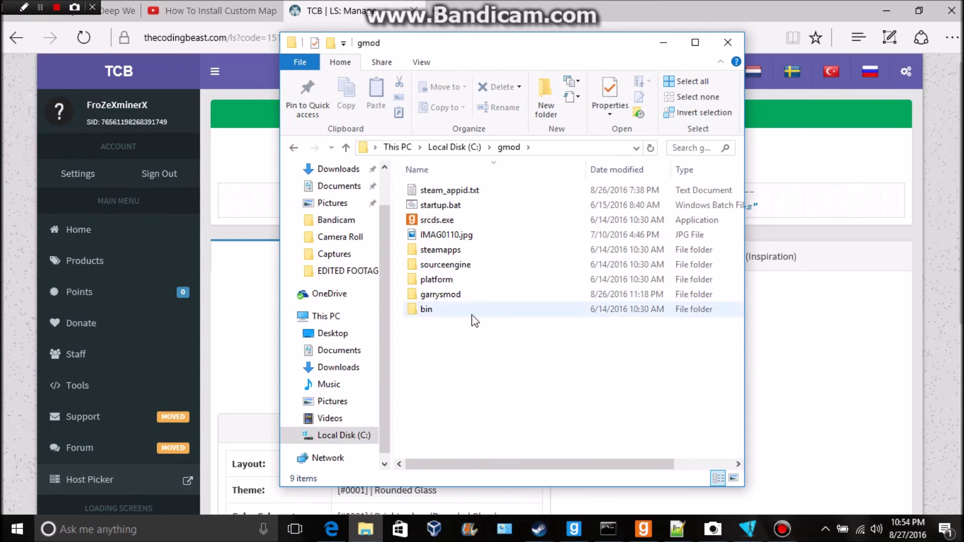
pyautogui.click(446, 298)
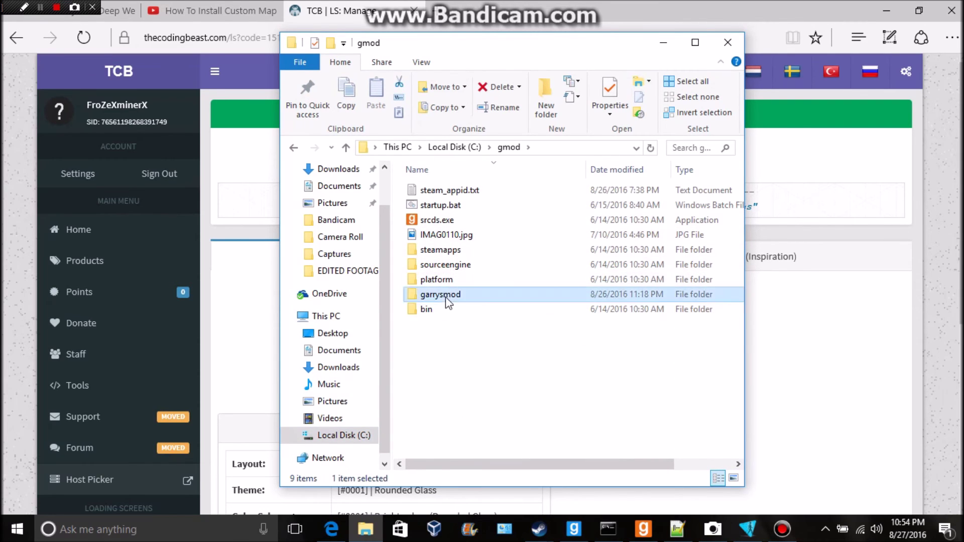
pyautogui.doubleClick(447, 298)
pyautogui.doubleClick(457, 256)
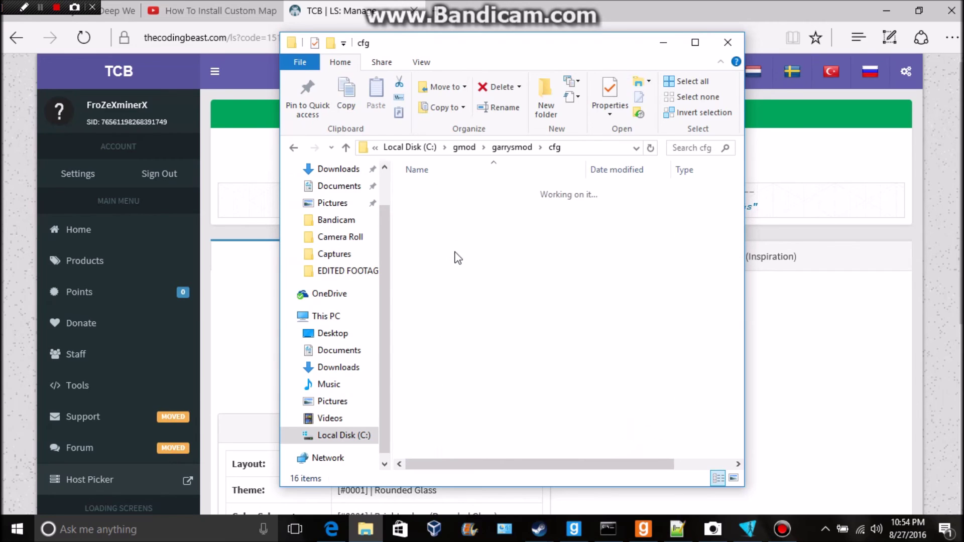
# - Open server.cfg for editing with Notepad++
pyautogui.moveTo(488, 50)
pyautogui.mouseDown()
pyautogui.moveTo(494, 231)
pyautogui.moveTo(628, 196)
pyautogui.moveTo(467, 68)
pyautogui.moveTo(489, 66)
pyautogui.mouseUp()
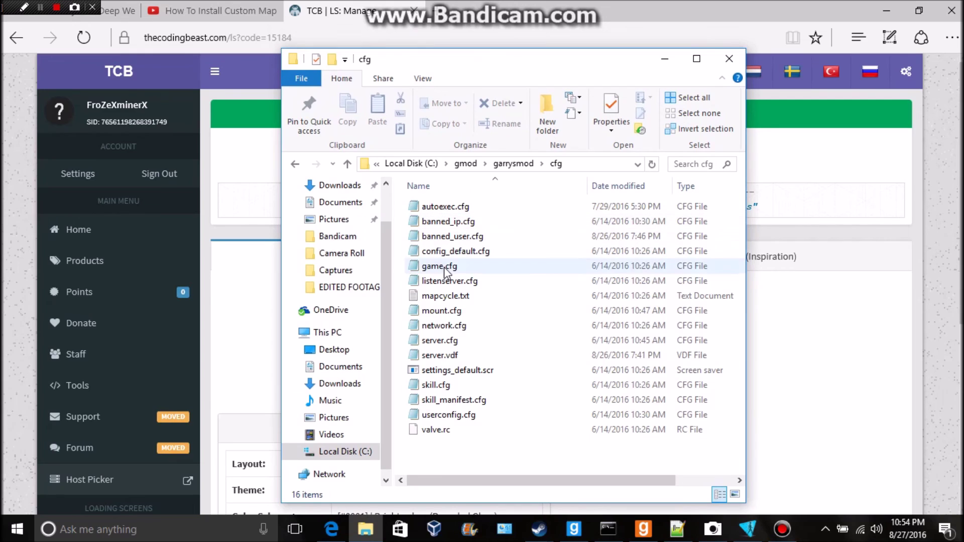
pyautogui.click(454, 340)
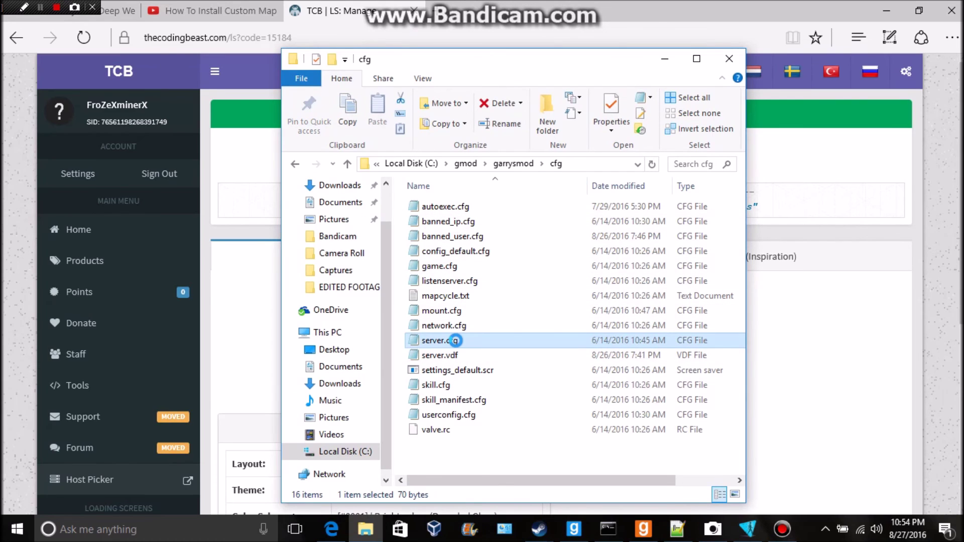
pyautogui.rightClick(455, 340)
pyautogui.click(516, 215)
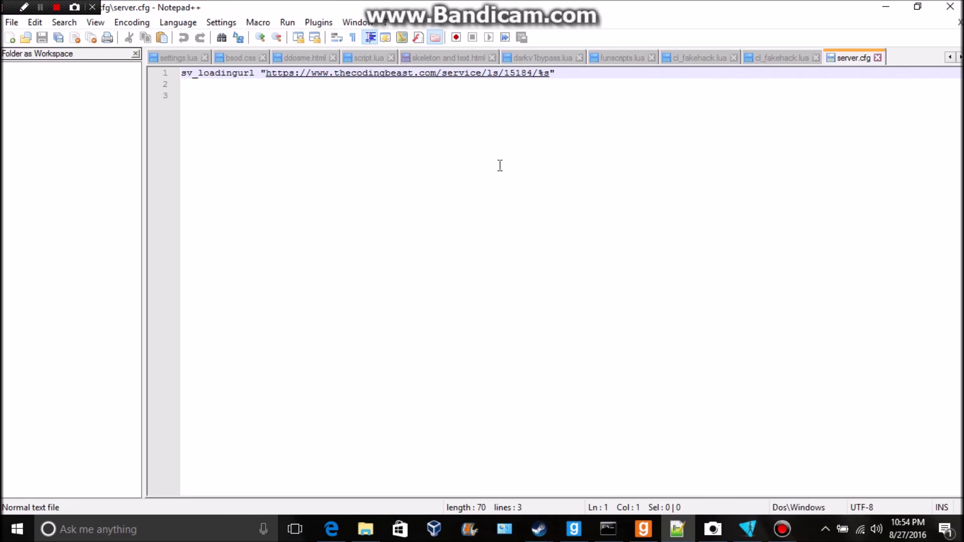
# - Replace server.cfg's first line with the copied sv_loadingurl line, save, and minimise Notepad++
pyautogui.moveTo(559, 69); pyautogui.dragTo(150, 74)
pyautogui.hotkey('ctrl', 'c')
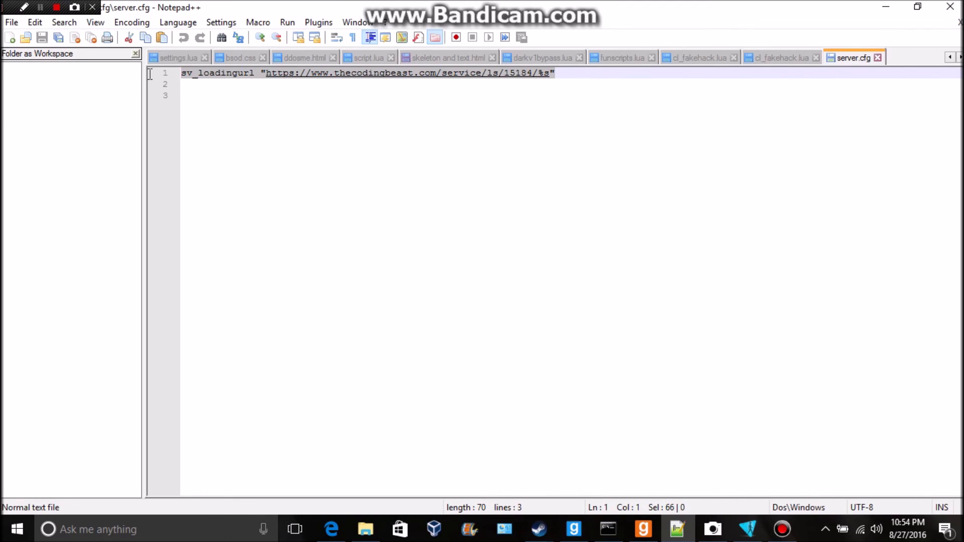
pyautogui.press('BackSpace')
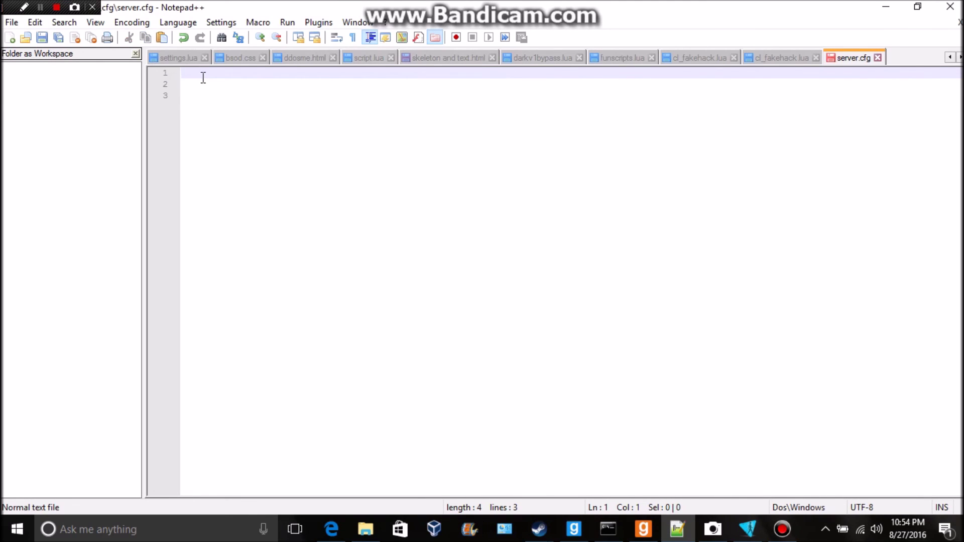
pyautogui.hotkey('ctrl', 'v')
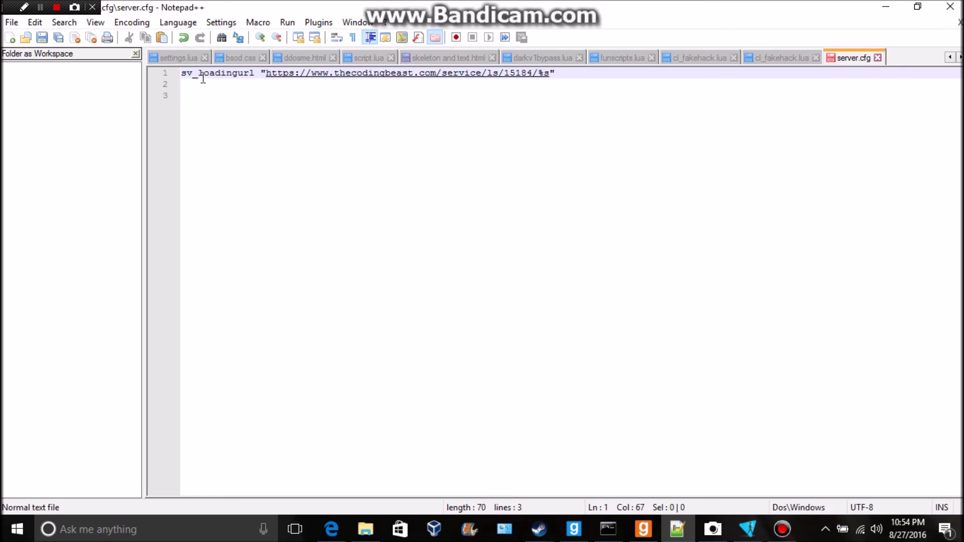
pyautogui.click(43, 37)
pyautogui.click(886, 7)
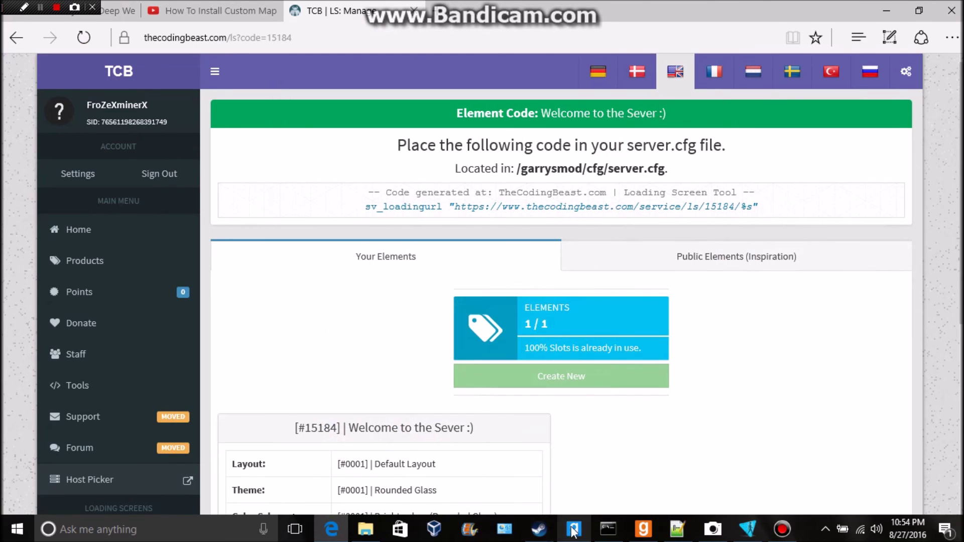
pyautogui.hotkey('alt', 'Tab')
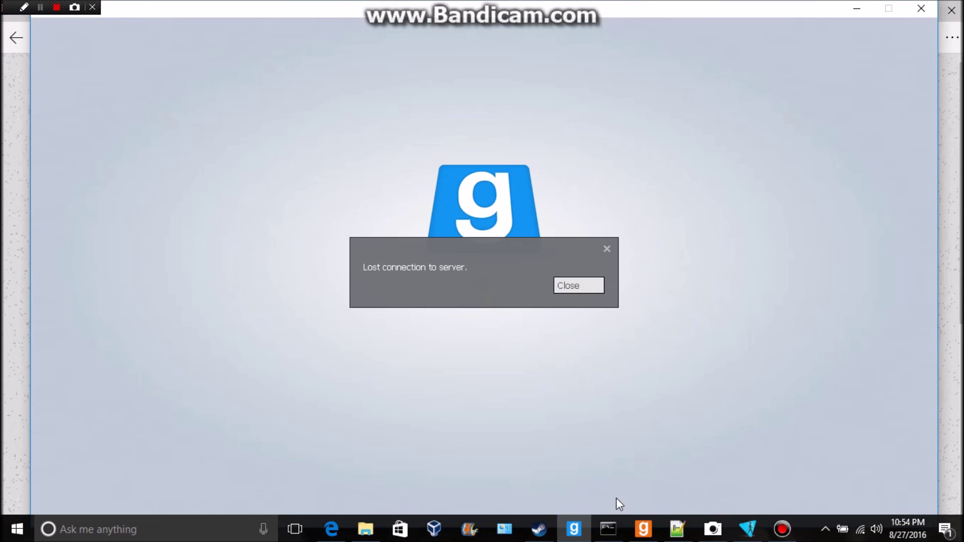
pyautogui.click(591, 290)
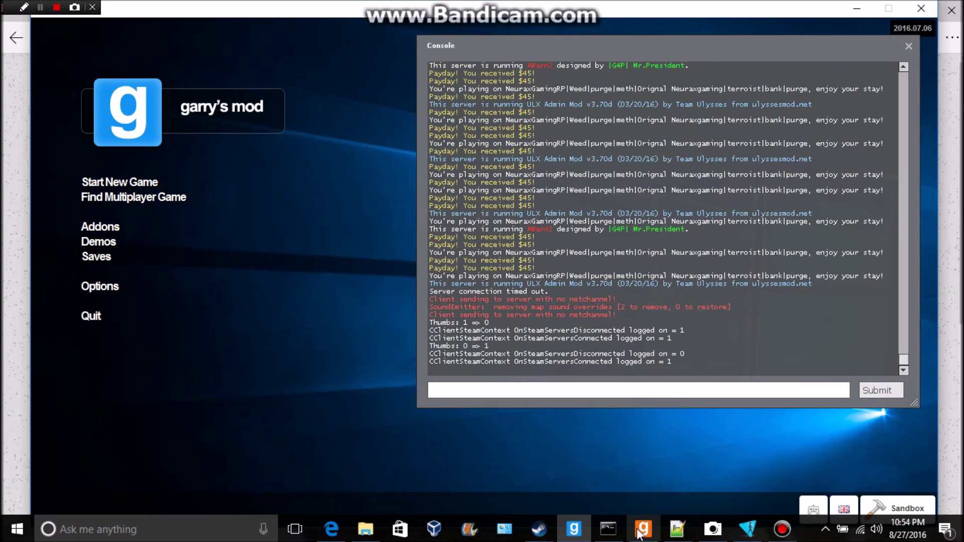
pyautogui.click(642, 534)
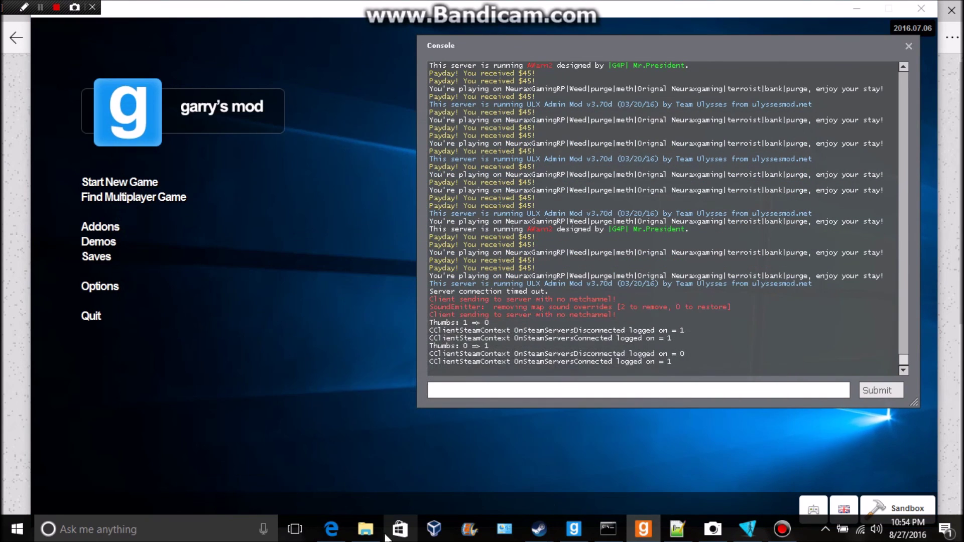
pyautogui.click(332, 529)
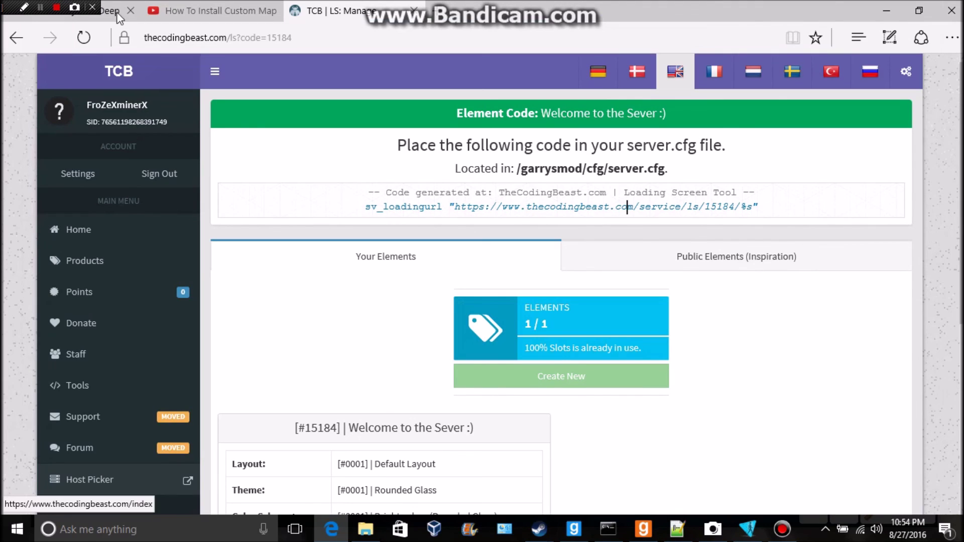
pyautogui.moveTo(168, 25)
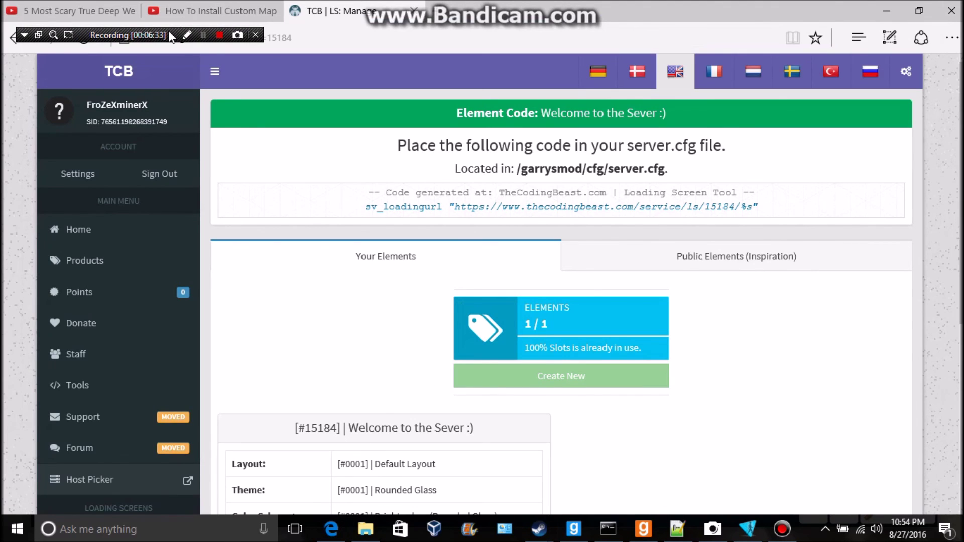
pyautogui.moveTo(170, 36); pyautogui.dragTo(18, 5)
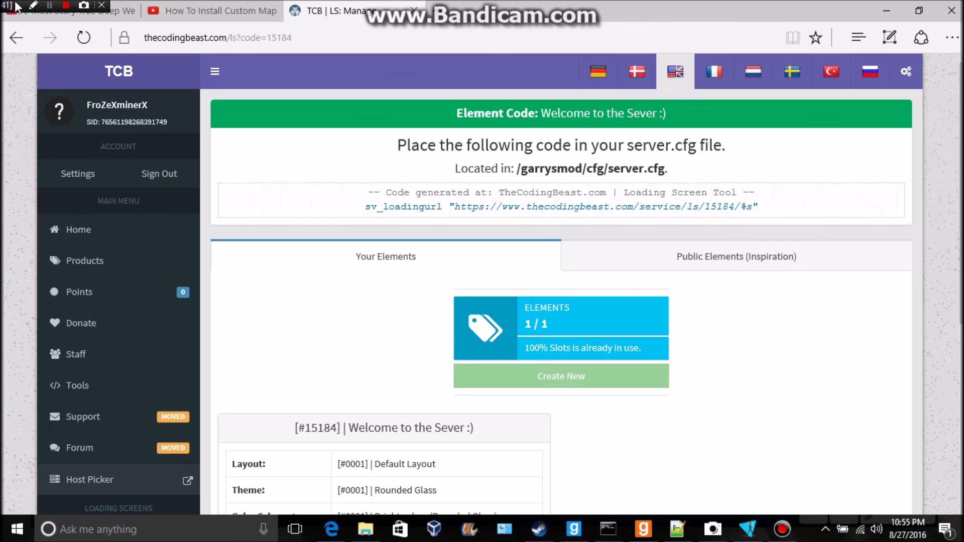
pyautogui.moveTo(18, 6); pyautogui.dragTo(24, 6)
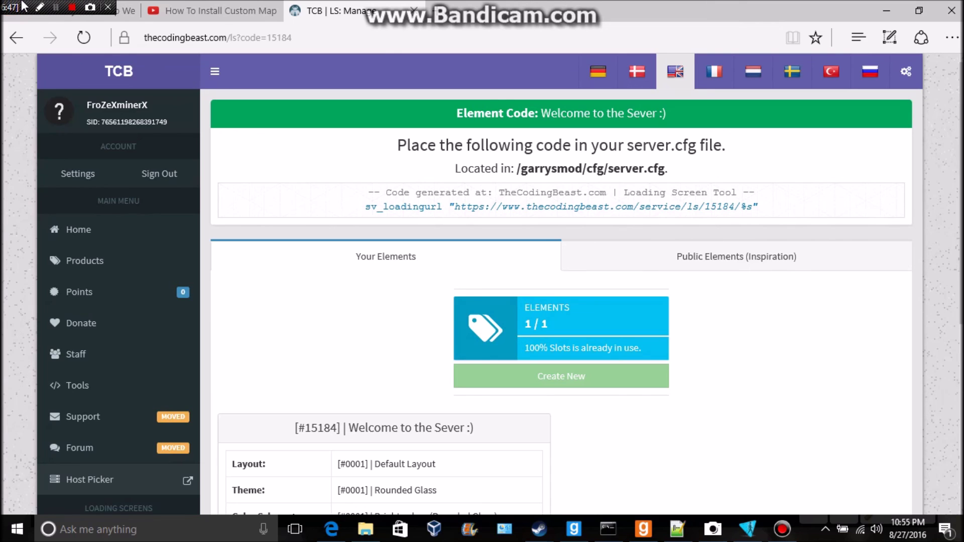